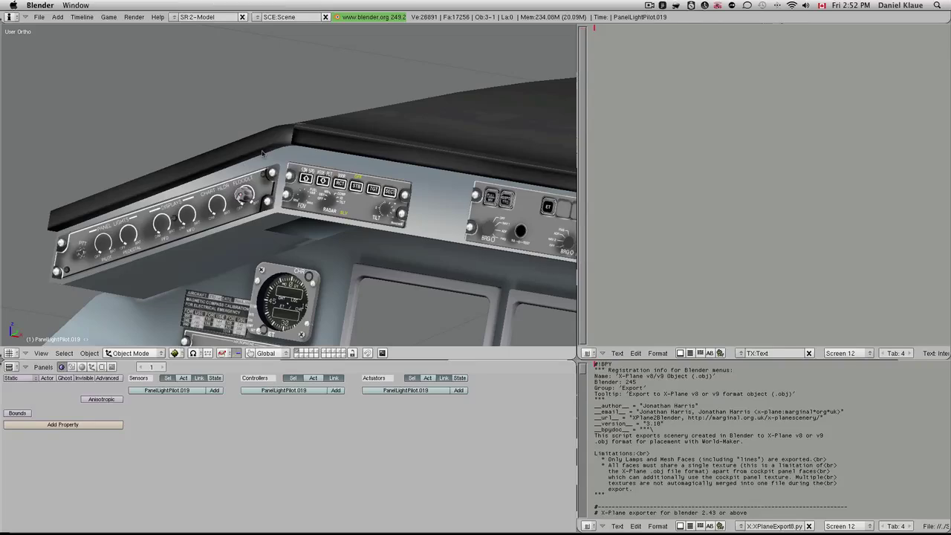
scroll(262, 152, "down", 3)
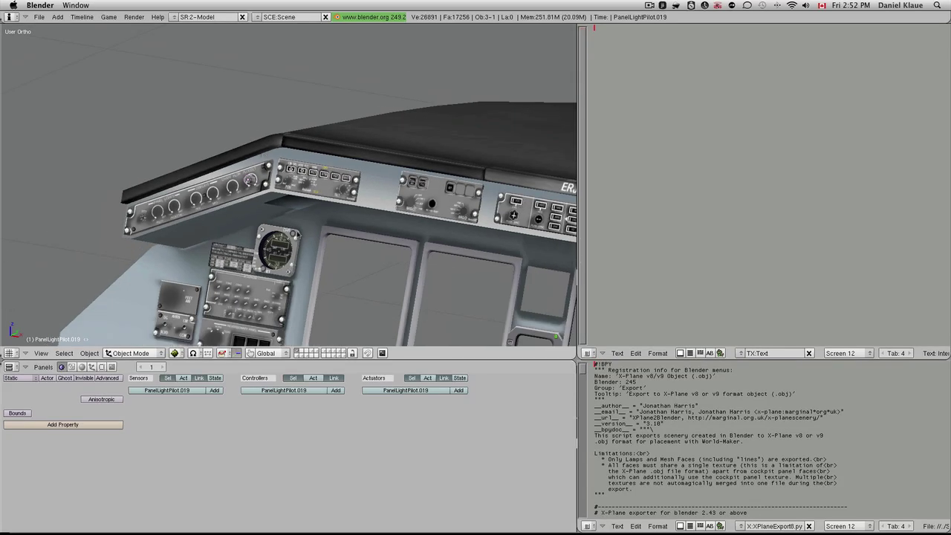
scroll(222, 191, "up", 3)
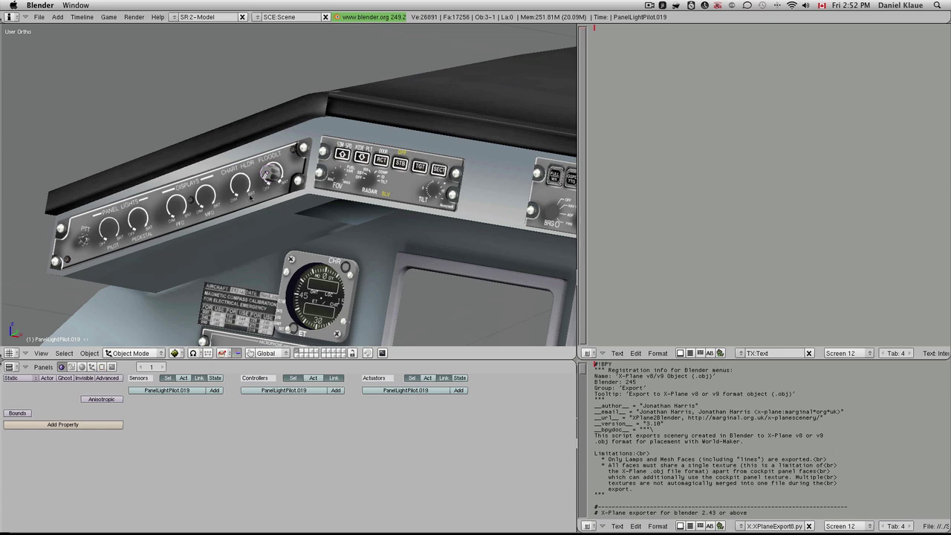
scroll(233, 218, "up", 2)
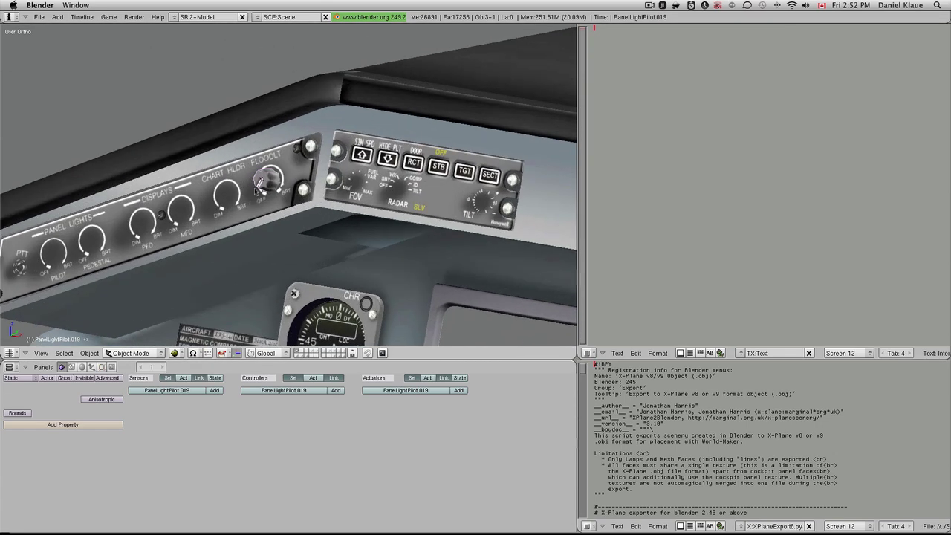
scroll(257, 189, "down", 1)
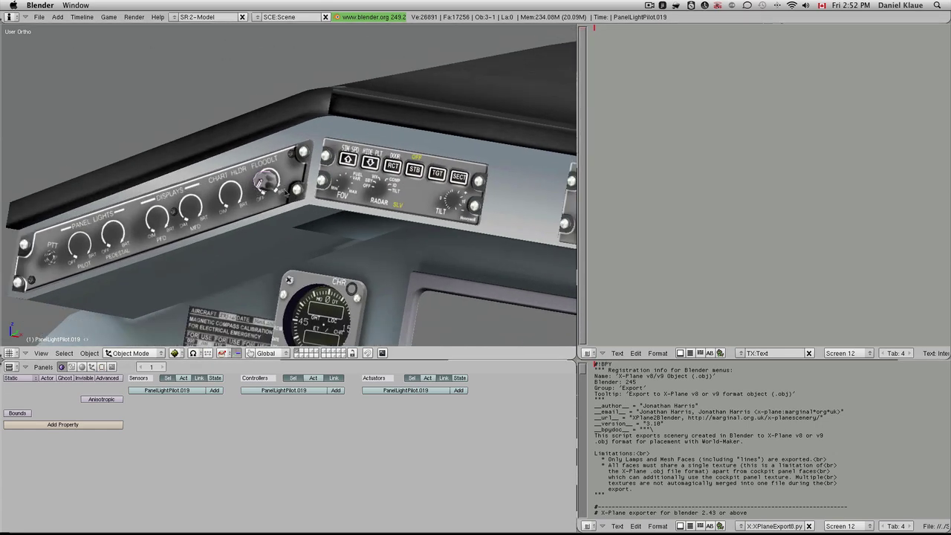
scroll(284, 190, "up", 5)
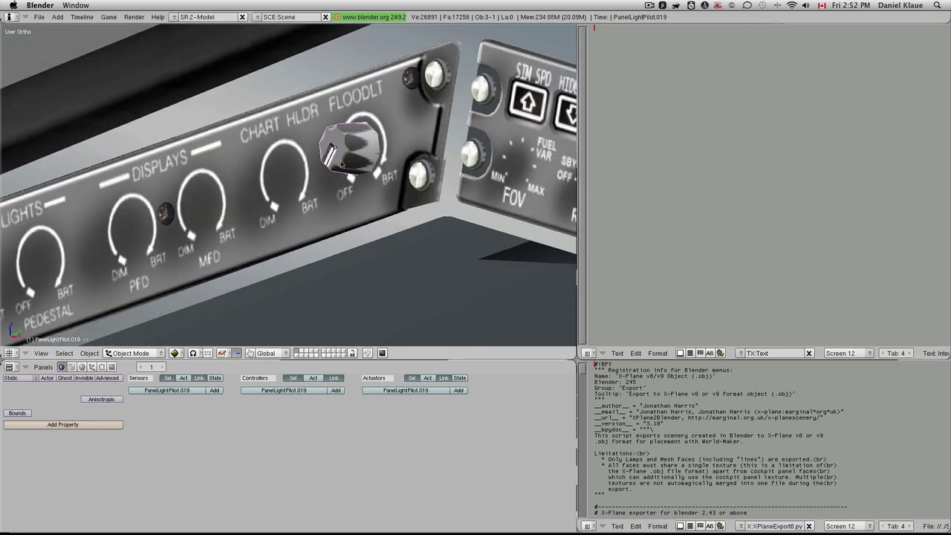
scroll(234, 180, "down", 5)
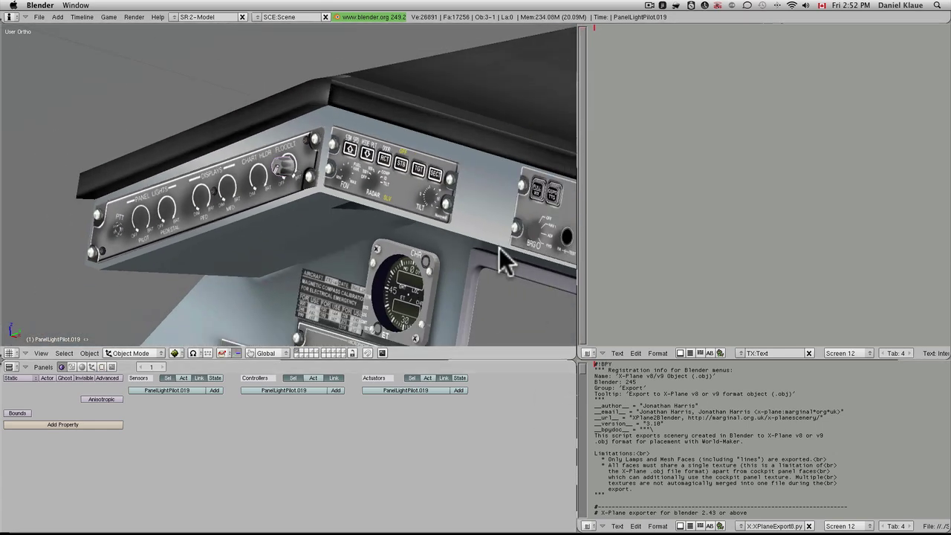
Step: Switch to Chrome and open the XPlane2Blender repository at github.com/der-On/xplane2blender
key("super+Tab")
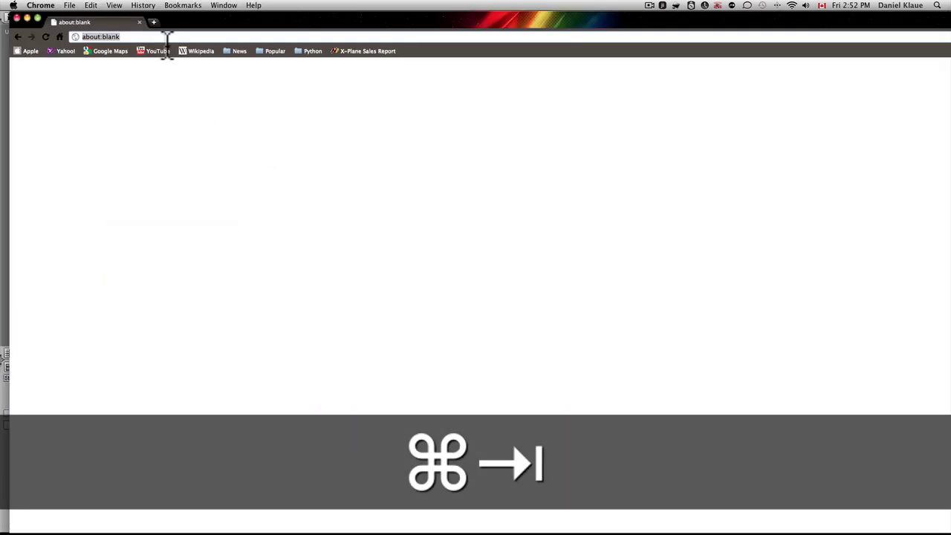
type("github.co")
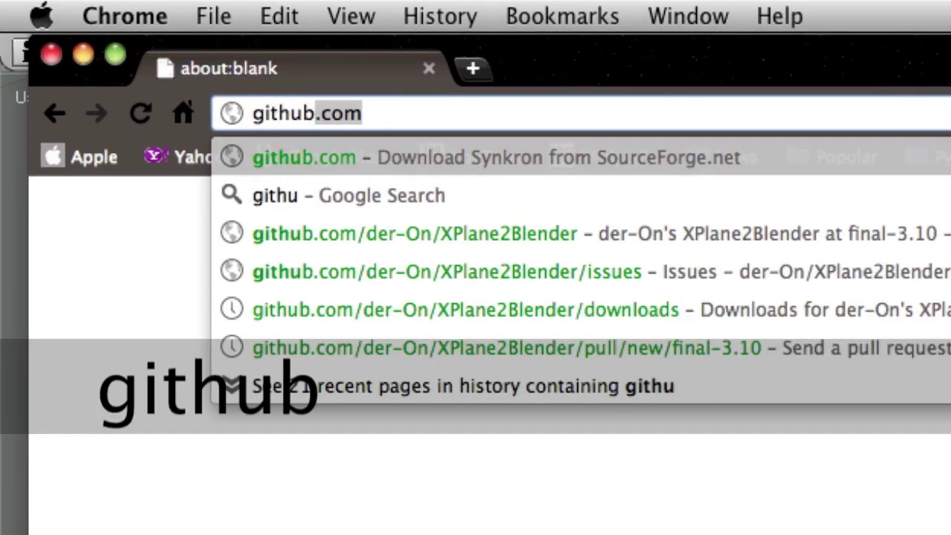
type("m/der-")
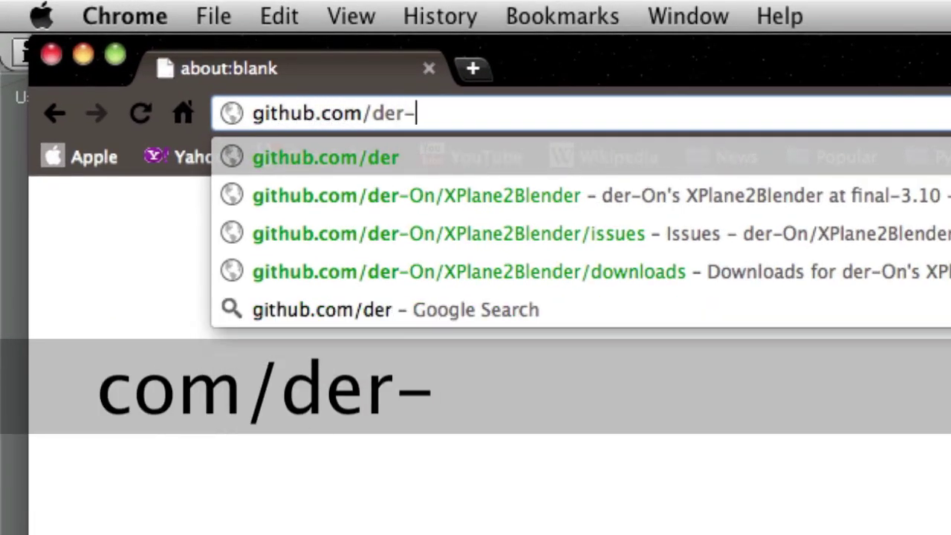
type("On")
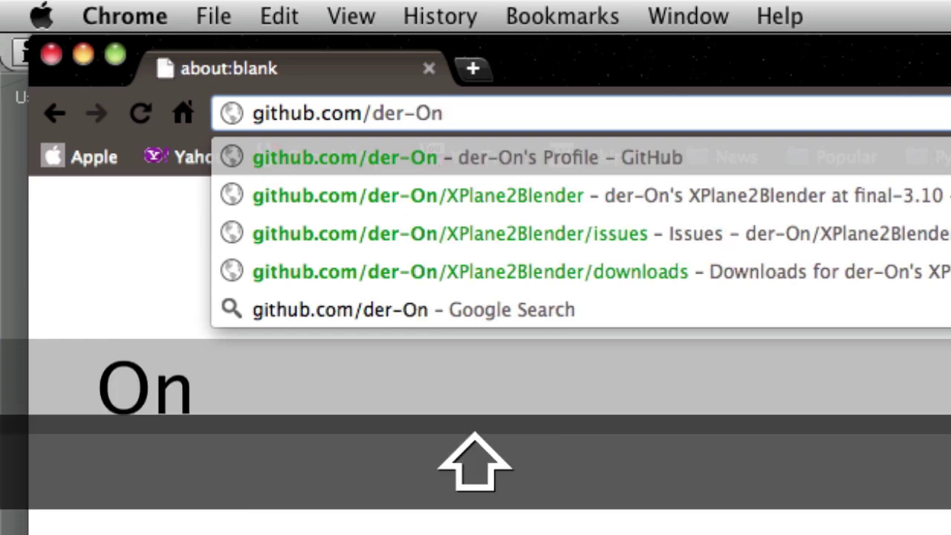
type("/xplane2")
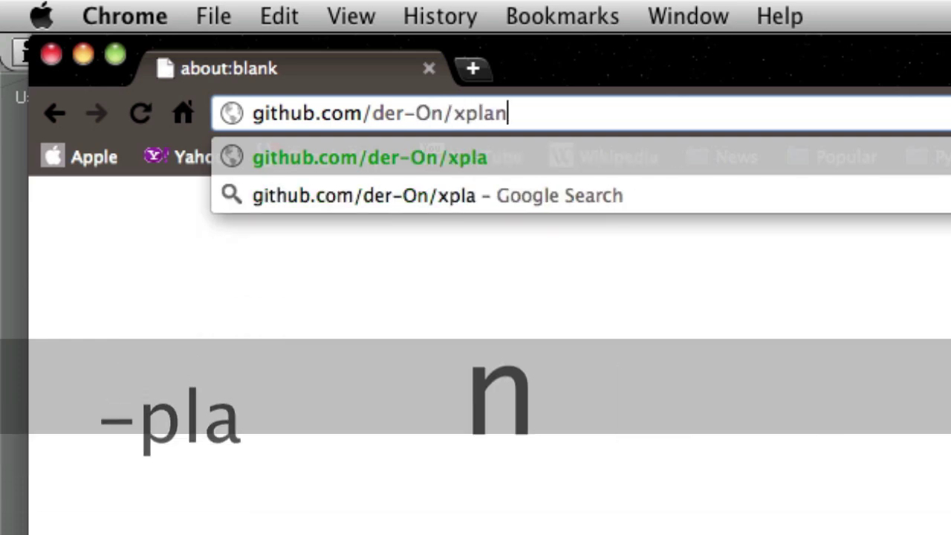
type("blender")
key("Return")
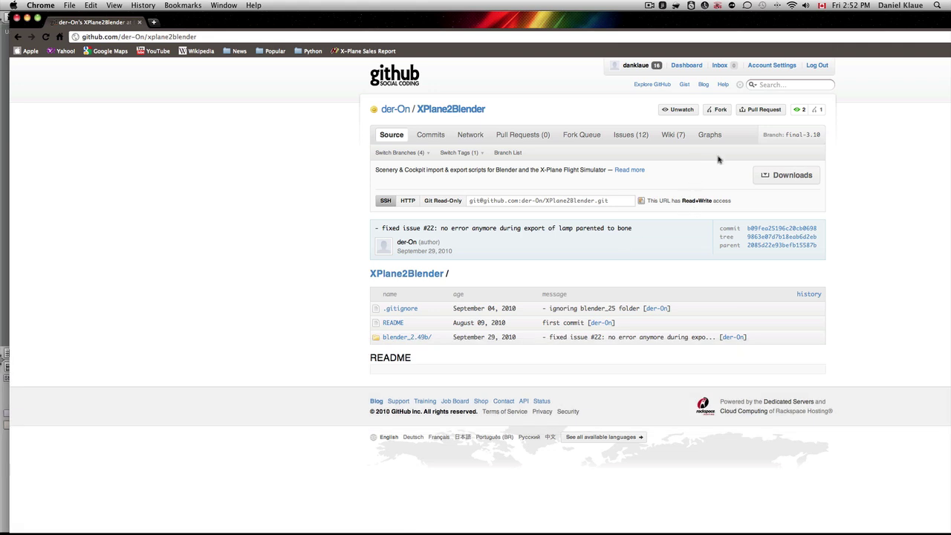
Step: Go to the repository's full downloads list and download XPlane2Blender-3.10r1.zip
left_click(787, 174)
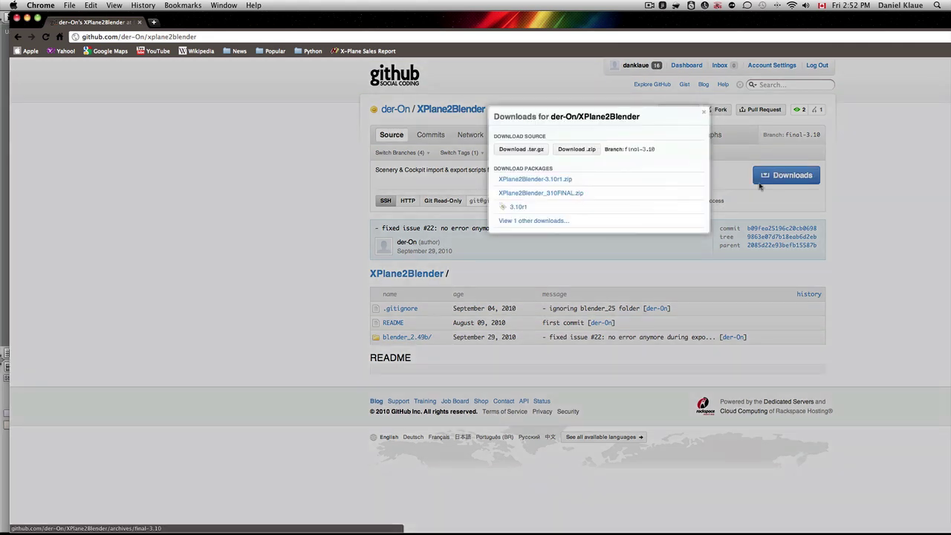
left_click(526, 221)
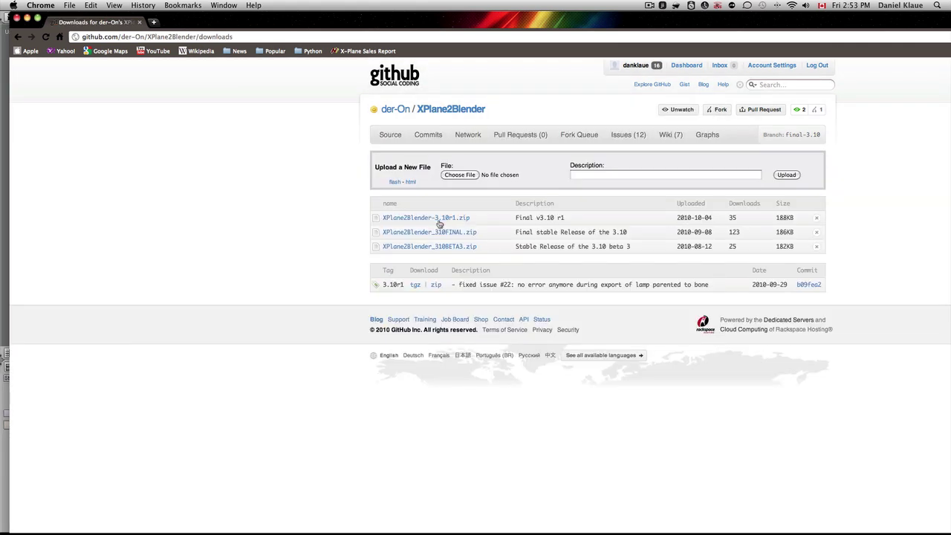
left_click(438, 220)
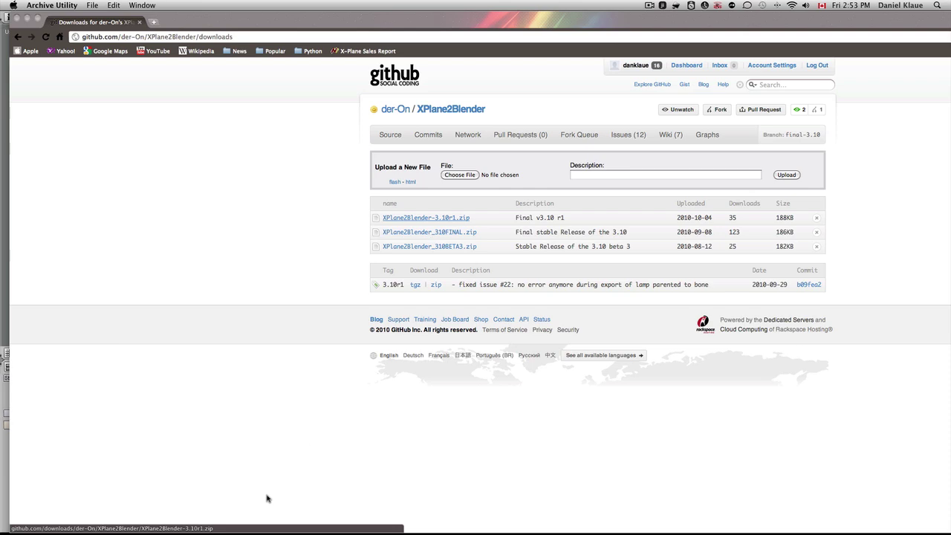
Step: Quit Blender and run install.command from the blender_2.49b folder in Finder
key("super+Tab")
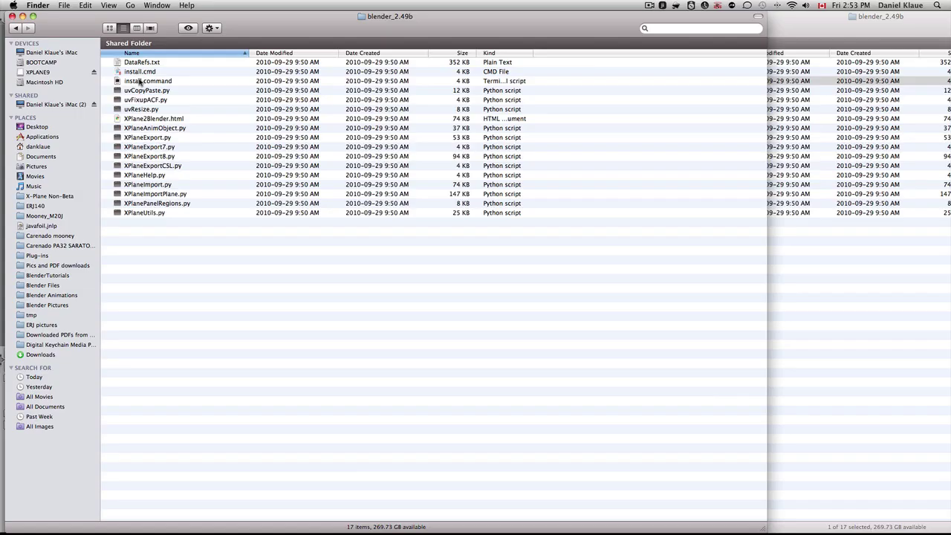
left_click(140, 82)
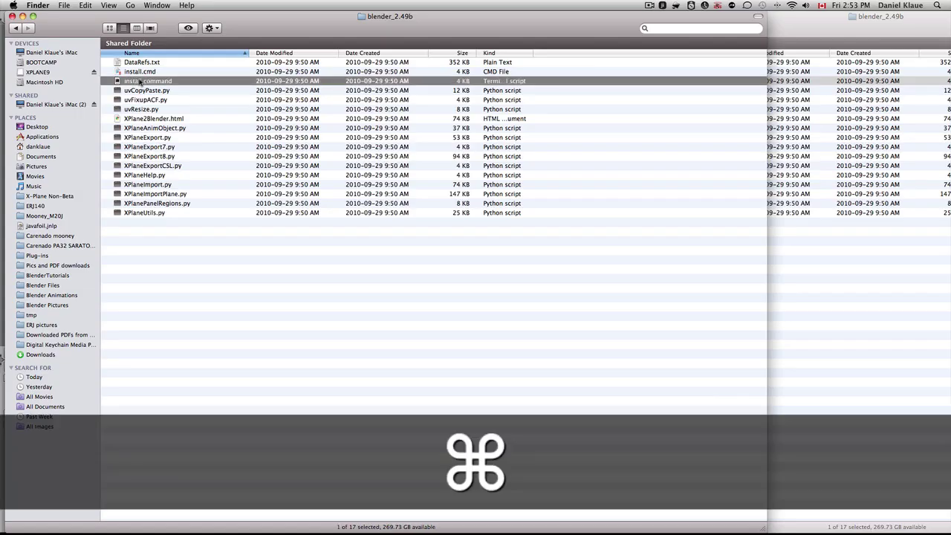
key("super+Tab")
key("super+Tab")
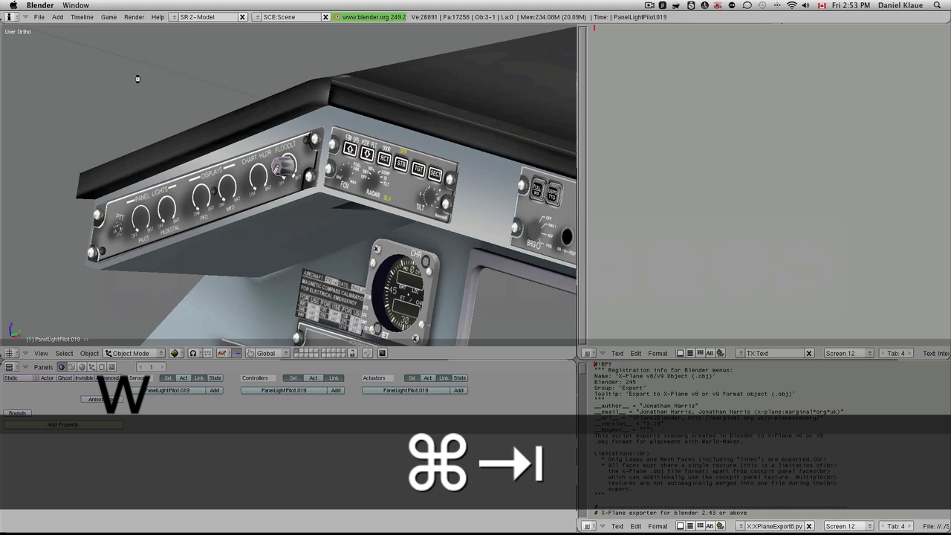
key("super+q")
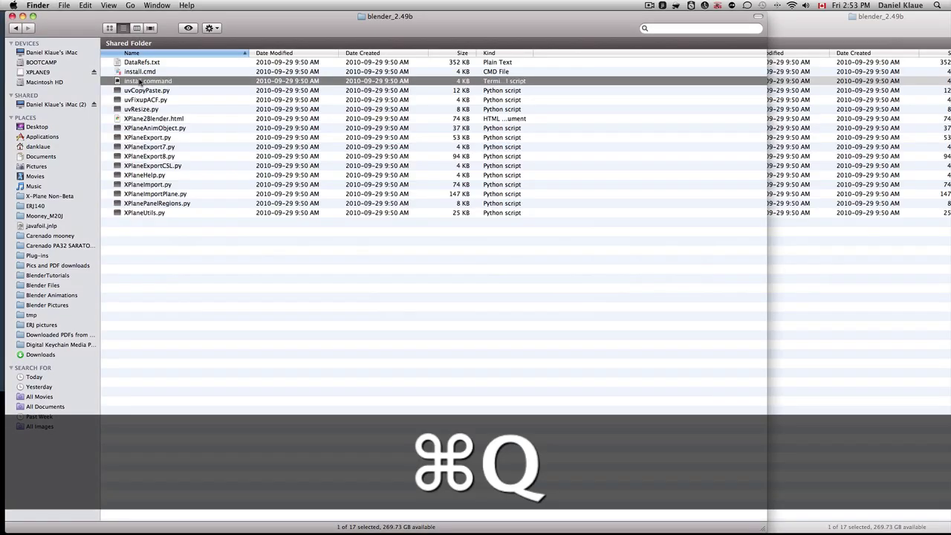
double_click(141, 81)
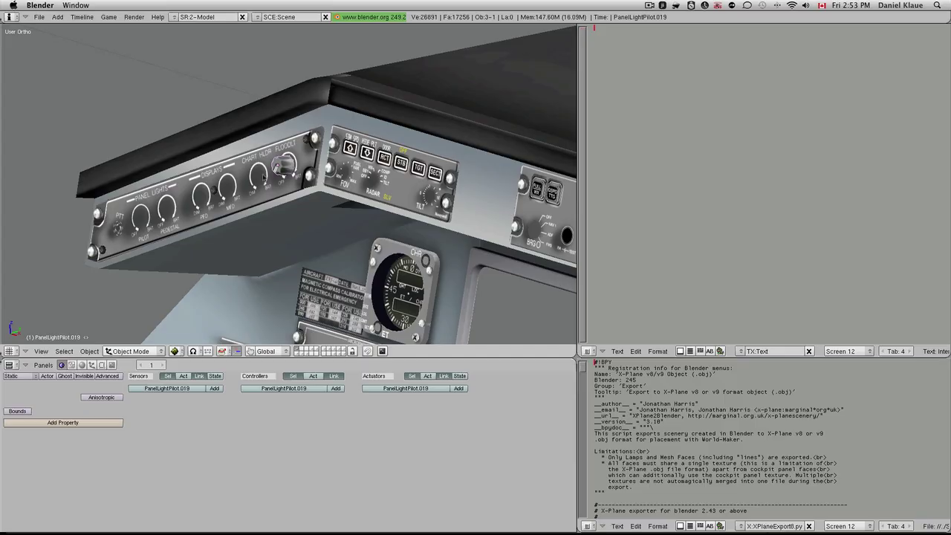
scroll(297, 156, "up", 5)
scroll(297, 156, "down", 5)
key("alt+z")
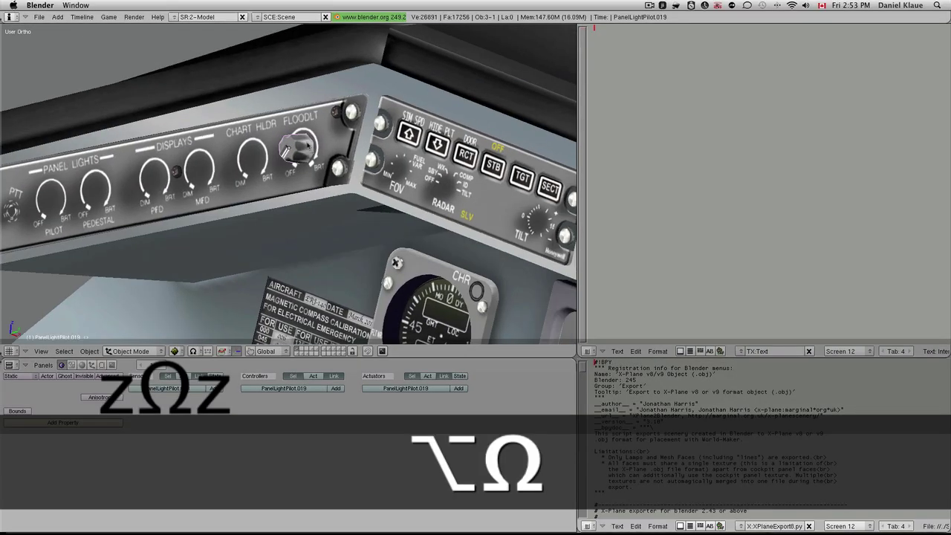
scroll(298, 156, "up", 5)
scroll(308, 145, "down", 5)
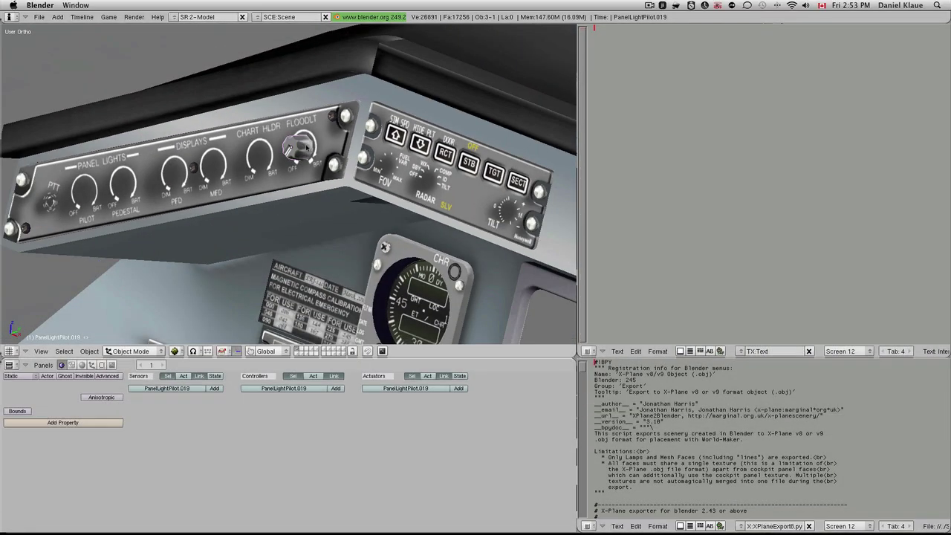
scroll(305, 149, "up", 6)
scroll(287, 164, "down", 3)
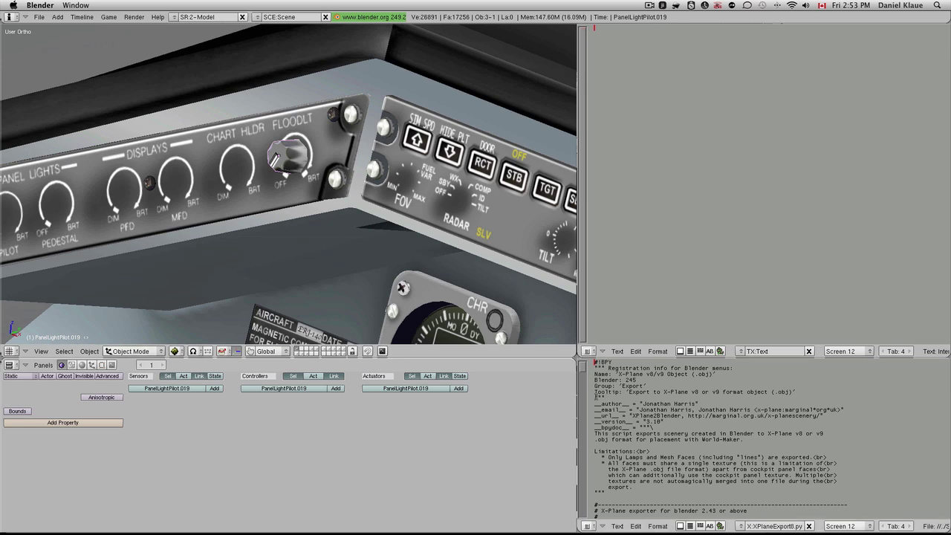
Step: Open the script XPlaneAnimObject.py from the XPlane2Blender folder in the upper text editor
left_click(617, 350)
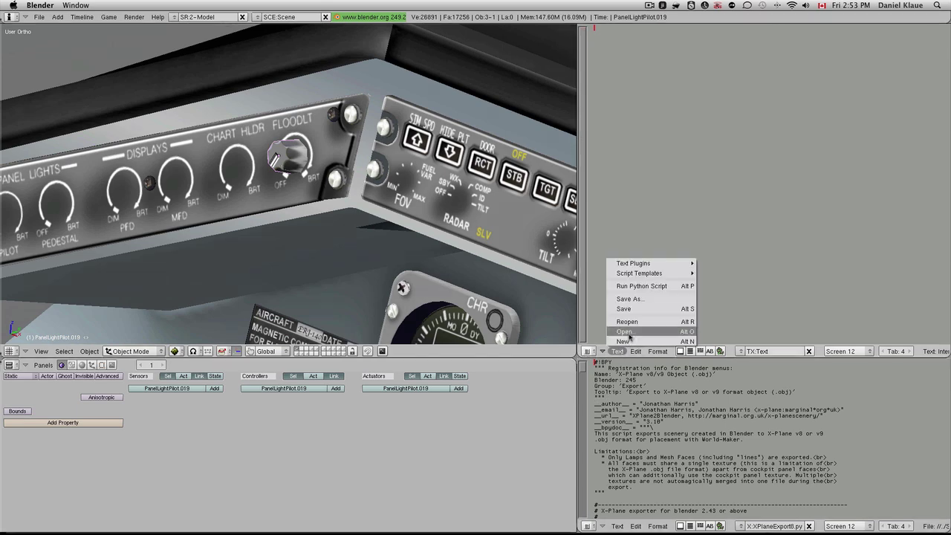
left_click(588, 35)
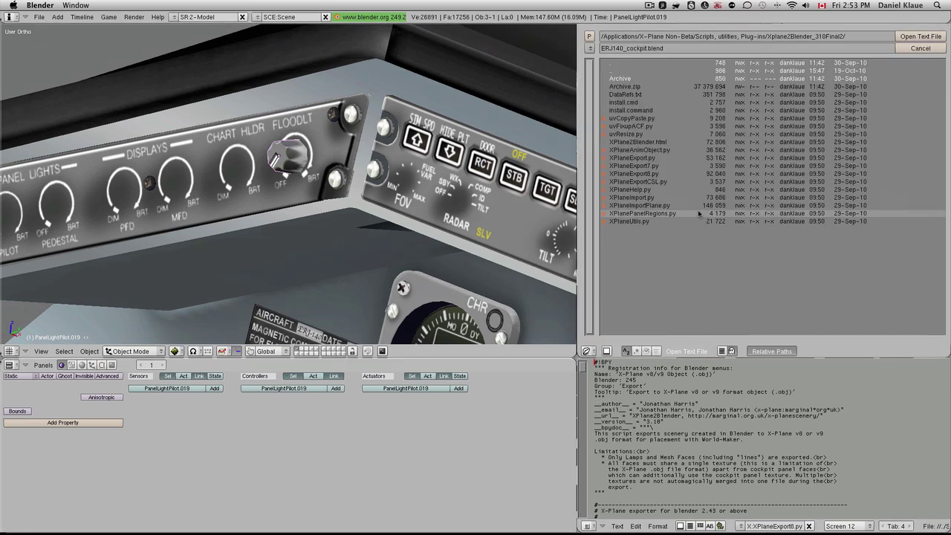
left_click(639, 150)
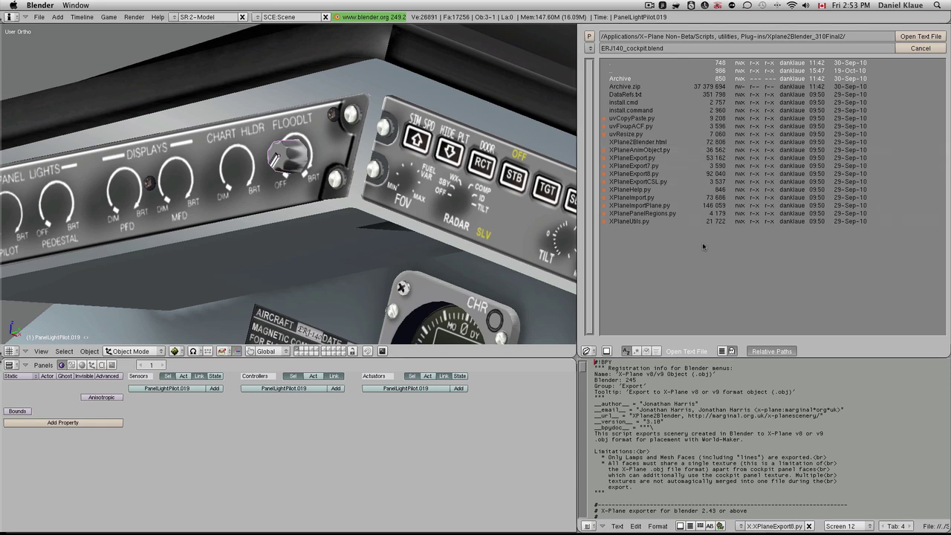
double_click(687, 150)
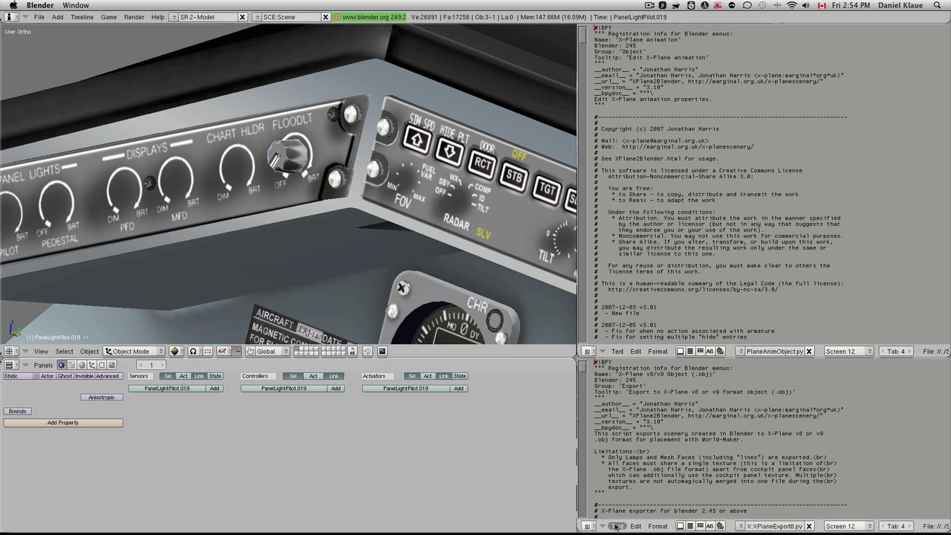
left_click(776, 526)
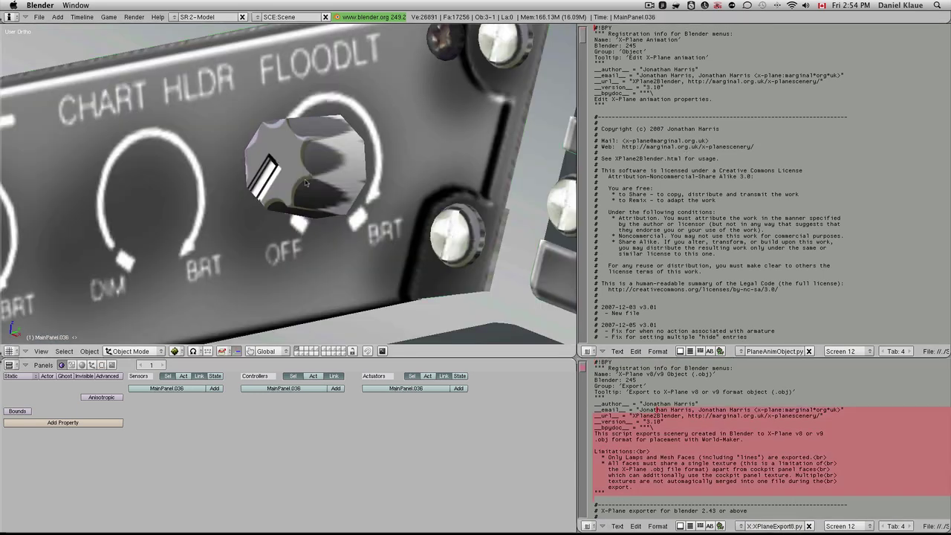
Step: Snap the 3D cursor to the FLOODLT knob and switch to the right-side orthographic view
key("shift+s")
left_click(309, 200)
key("KP_1")
scroll(309, 200, "down", 3)
key("KP_3")
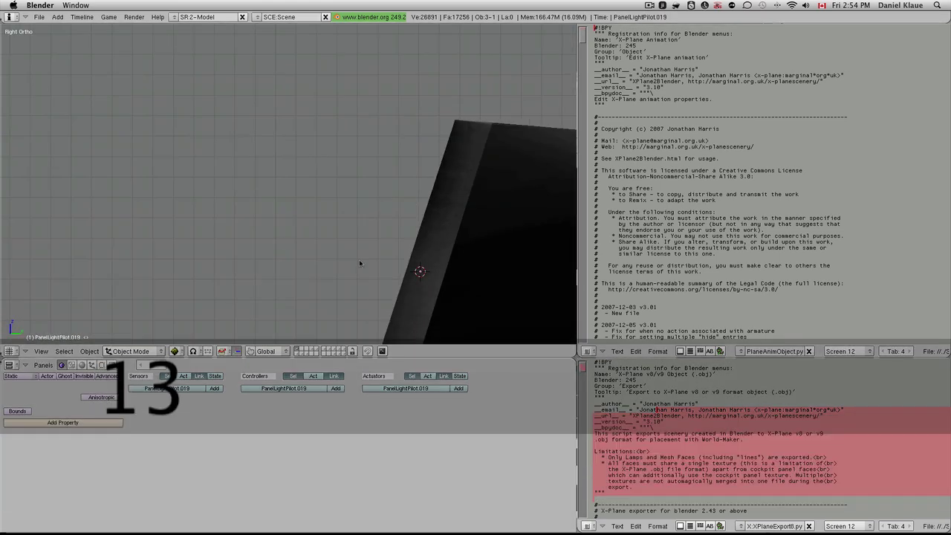
Step: Add a vertical armature bone at the knob's 3D cursor position and display the model in wireframe
key("space")
left_click(412, 356)
key("z")
key("g")
left_click(372, 119)
scroll(363, 110, "up", 2)
key("Tab")
scroll(362, 109, "up", 3)
middle_click_drag(509, 242, 371, 237, "shift")
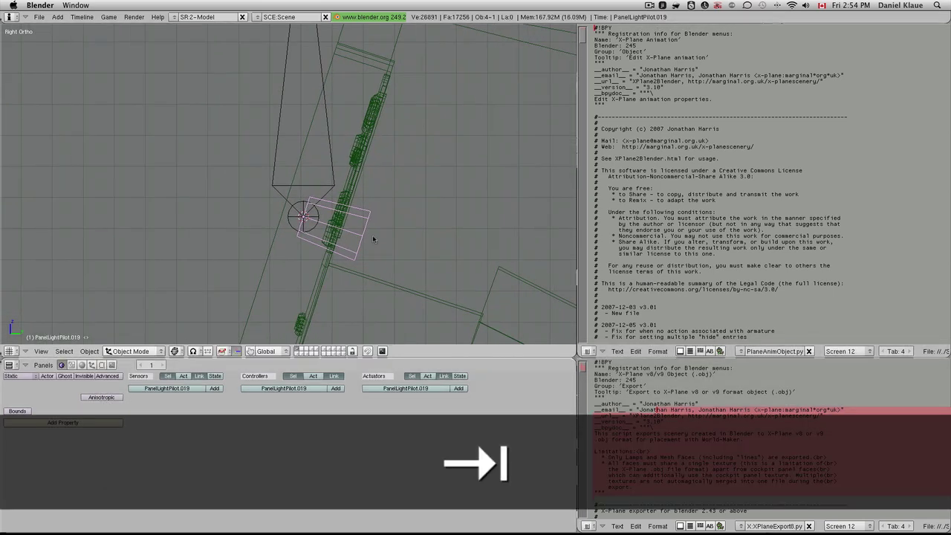
right_click(366, 237)
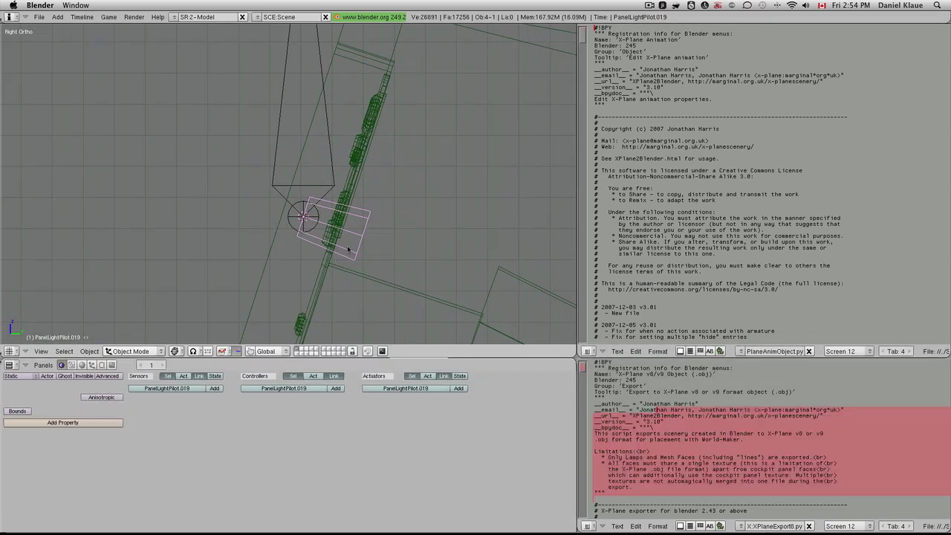
key("r")
key("Escape")
right_click(382, 116)
key("r")
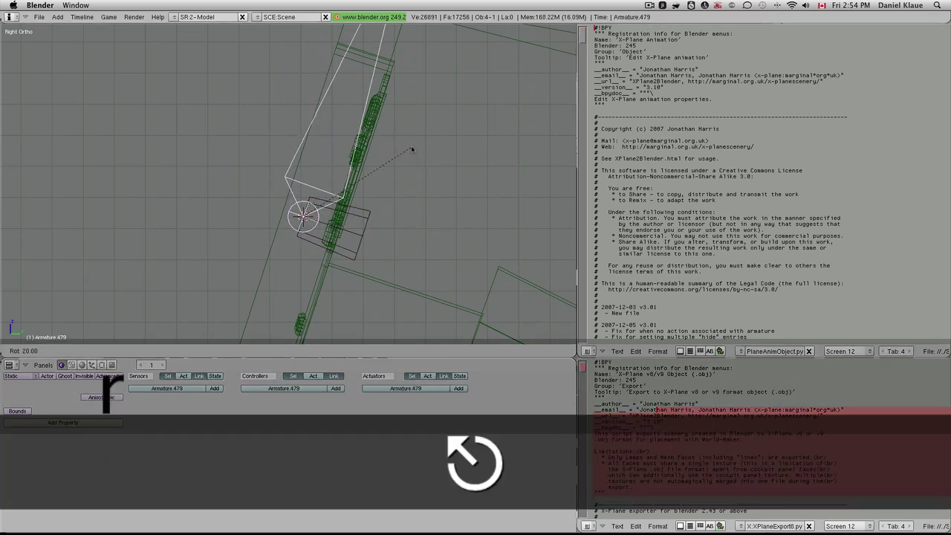
key("ctrl")
key("shift")
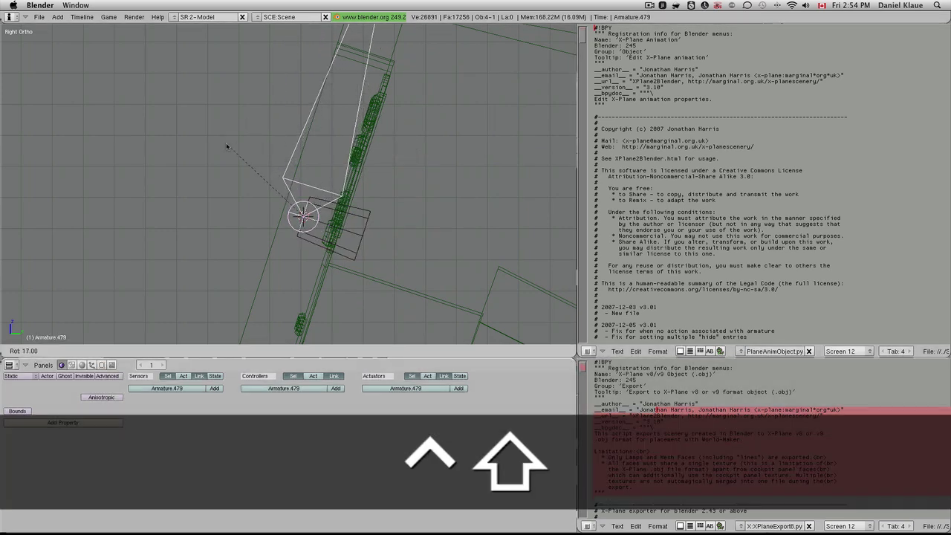
right_click(391, 226)
Step: Snap the 3D cursor to the centre of the FLOODLT knob's rear face and return the knob to Object Mode
key("Tab")
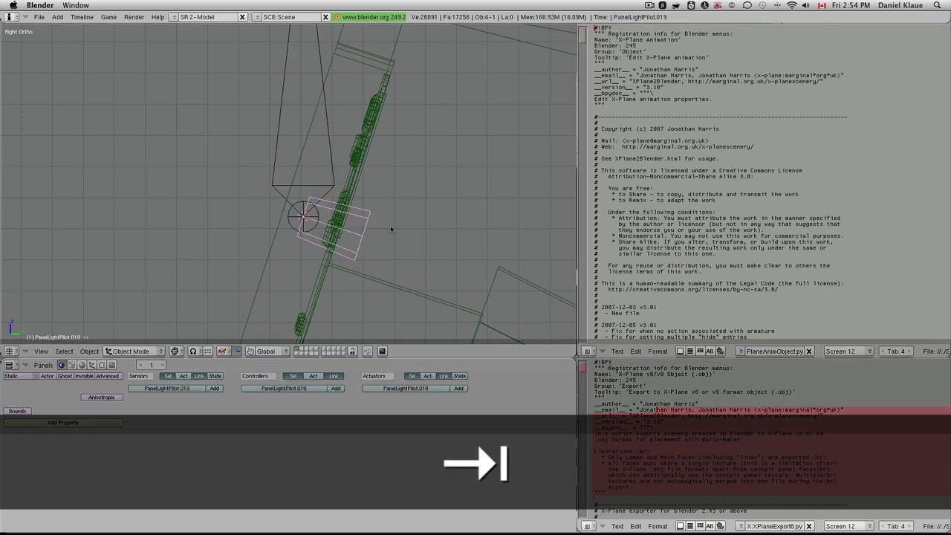
key("Tab")
key("a")
key("a")
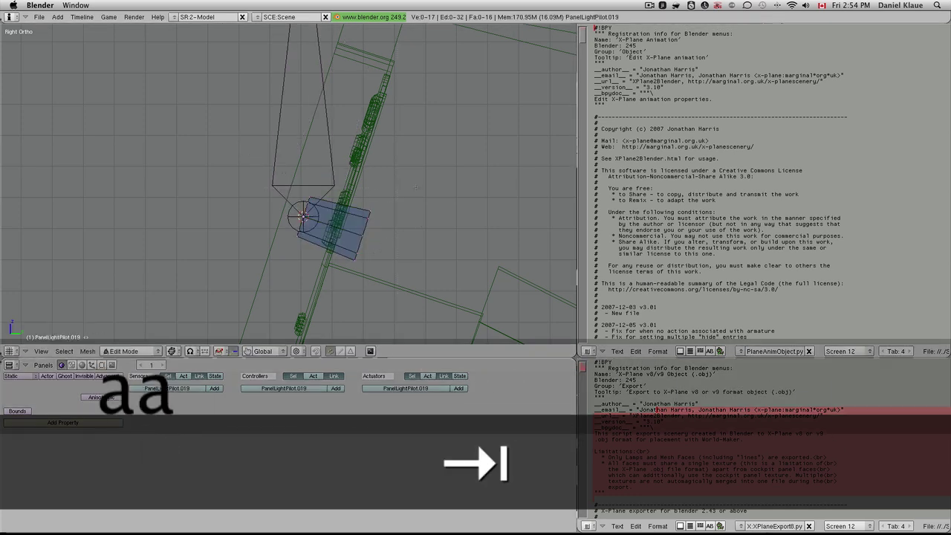
key("b")
left_click_drag(335, 275, 375, 197)
key("shift+s")
left_click(343, 269)
key("Tab")
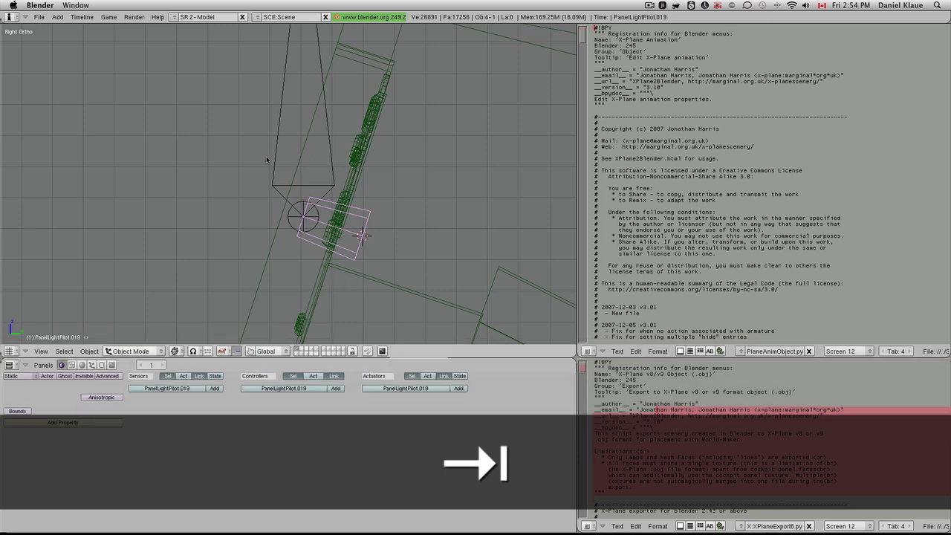
Step: Snap the armature bone's tip to the 3D cursor at the rear of the knob
right_click(278, 157)
key("Tab")
middle_click_drag(278, 208, 289, 83)
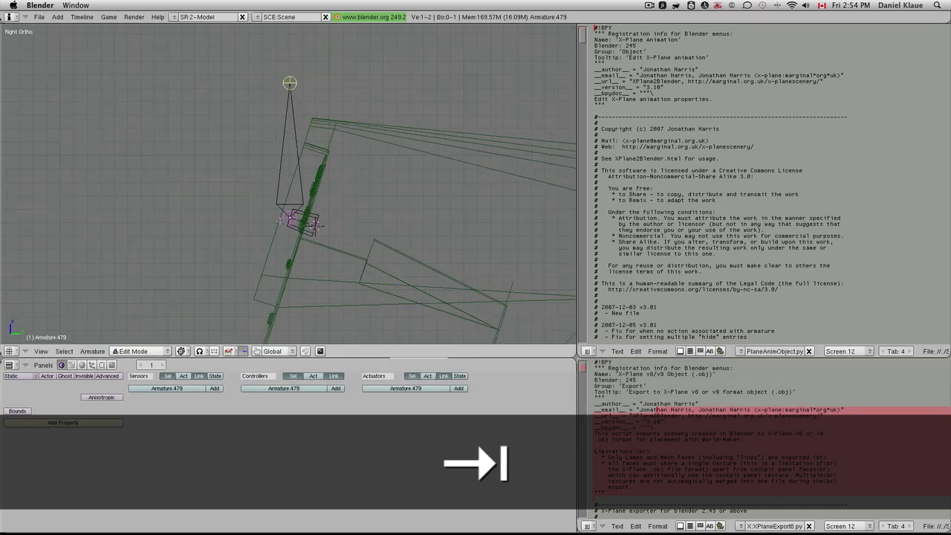
key("shift+s")
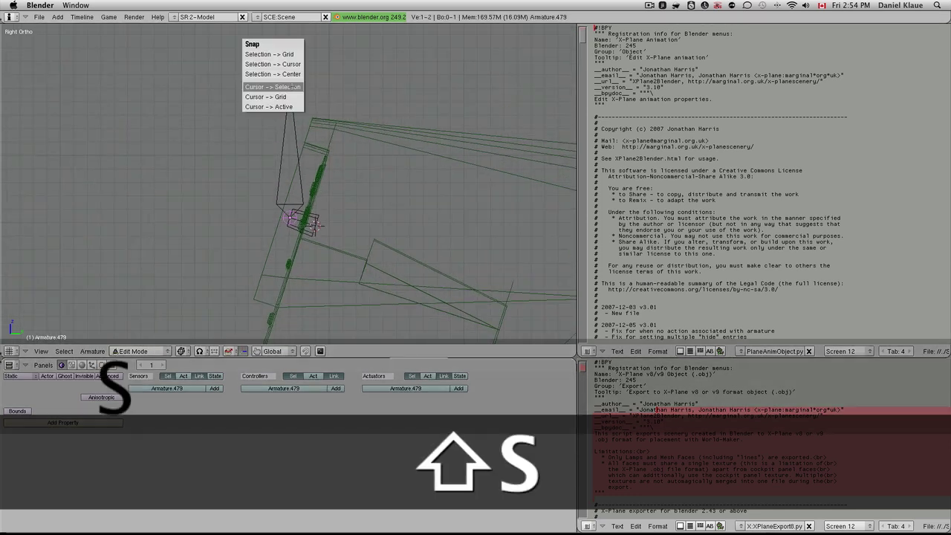
left_click(273, 64)
key("Tab")
Step: Rotate the armature to reverse the bone's direction and snap its base to the 3D cursor at the knob's rear face
scroll(243, 176, "up", 5)
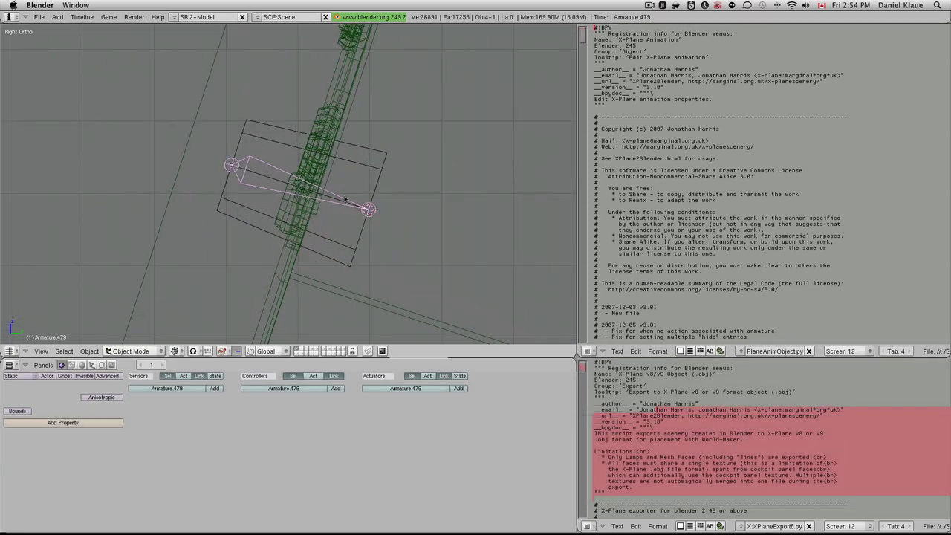
key("r")
key("ctrl")
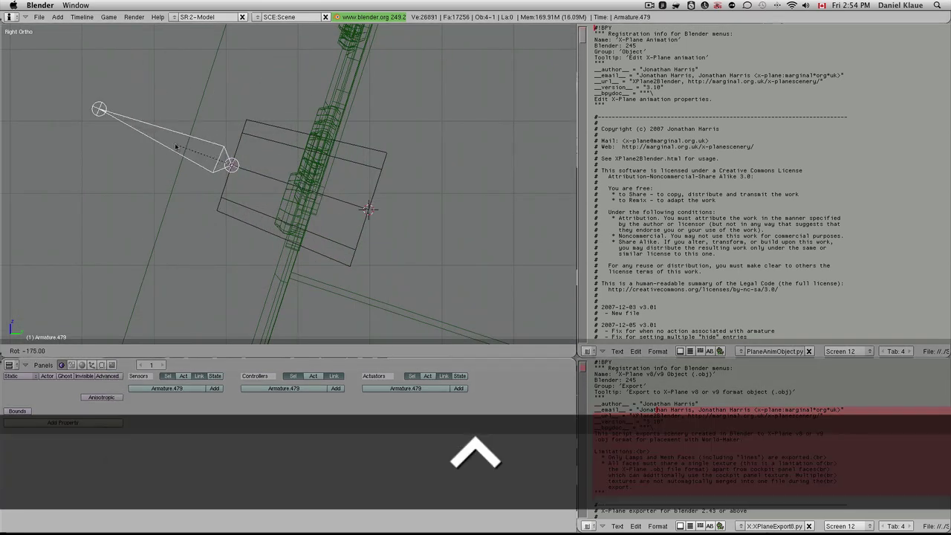
left_click(220, 175)
key("shift+s")
left_click(220, 175)
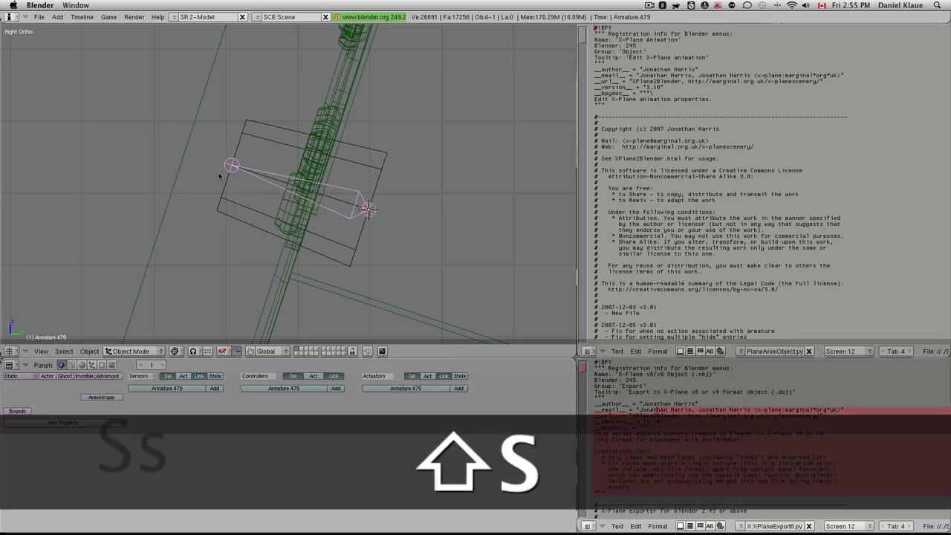
Step: Put the armature in Pose Mode and parent the FLOODLT knob to its bone with the Bone option
mouse_move(216, 157)
middle_mouse_down()
mouse_move(343, 192)
mouse_move(227, 169)
mouse_move(231, 130)
middle_mouse_up()
key("z")
key("z")
scroll(231, 130, "up", 4)
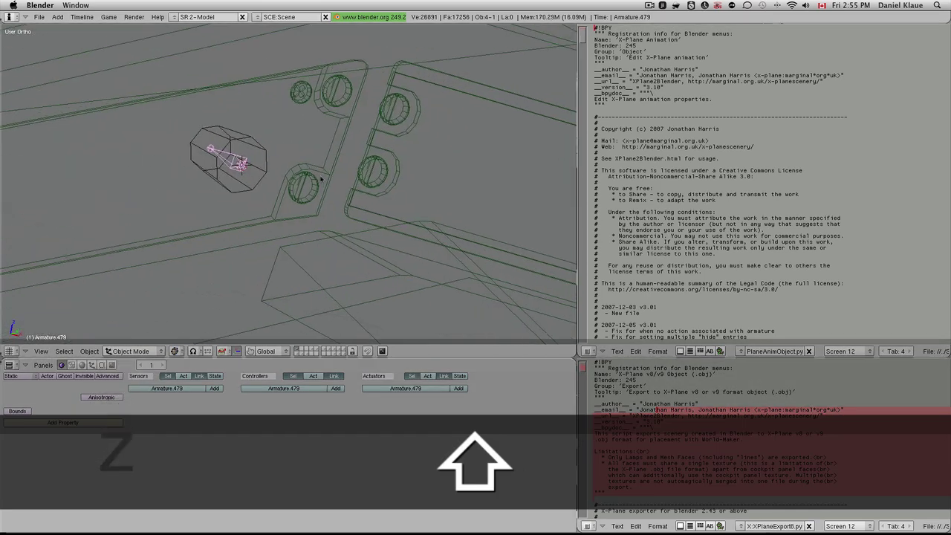
key("ctrl+Tab")
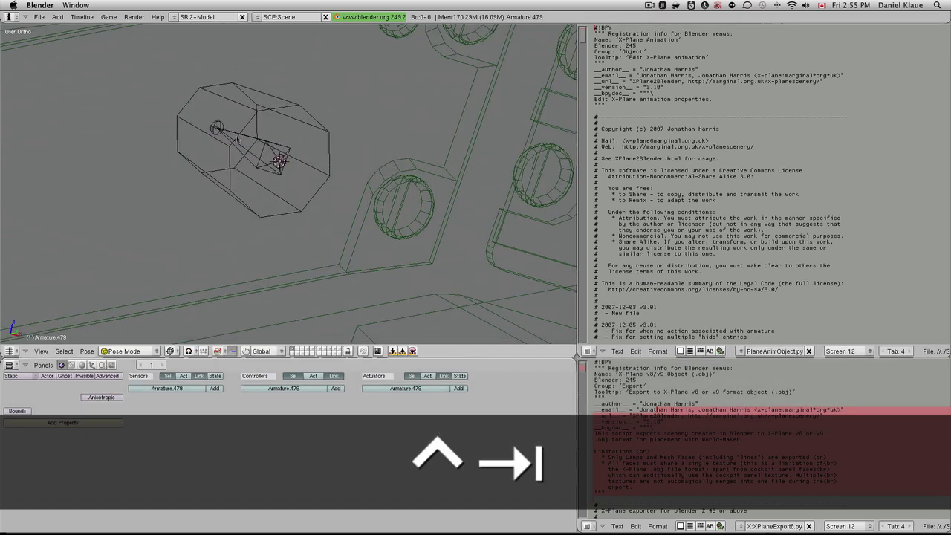
right_click(238, 139)
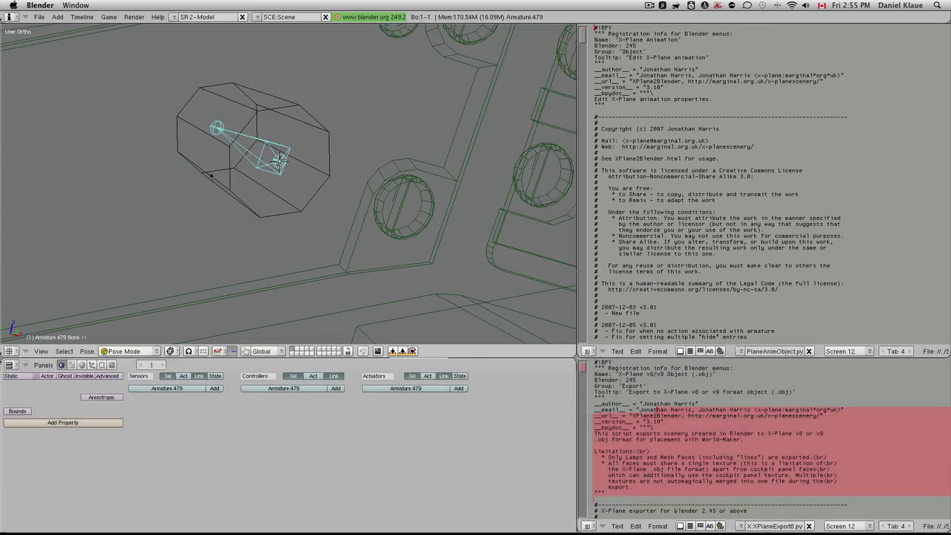
right_click(211, 175)
right_click(223, 144, "shift")
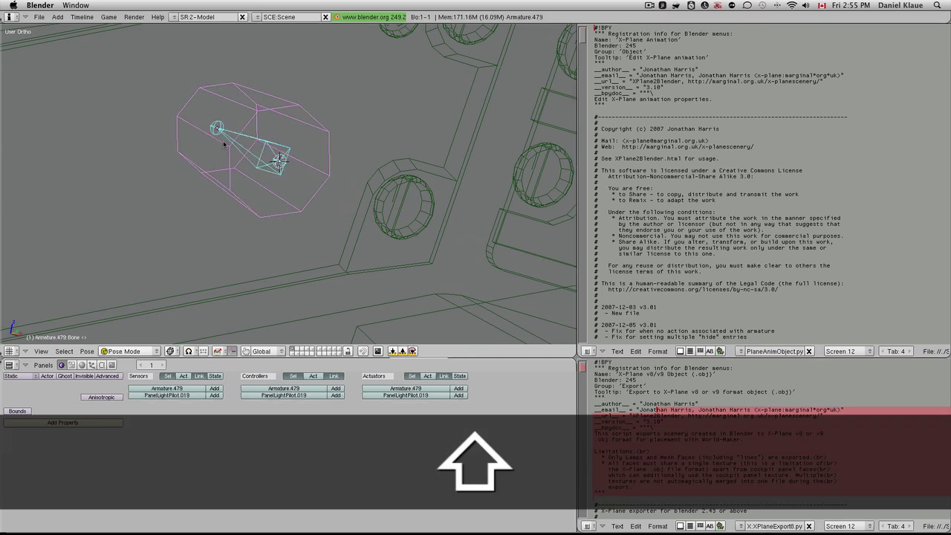
key("ctrl+p")
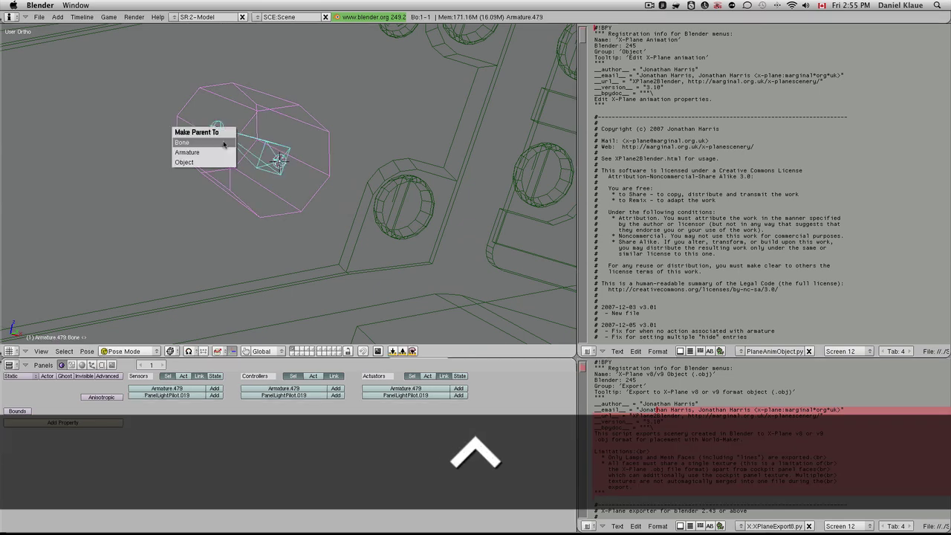
left_click(224, 143)
Step: Display the model textured and insert a Rot keyframe for the knob's bone at frame 1
mouse_move(223, 144)
middle_mouse_down()
mouse_move(215, 141)
mouse_move(260, 158)
middle_mouse_up()
key("z")
key("z")
key("alt+z")
scroll(185, 136, "up", 3)
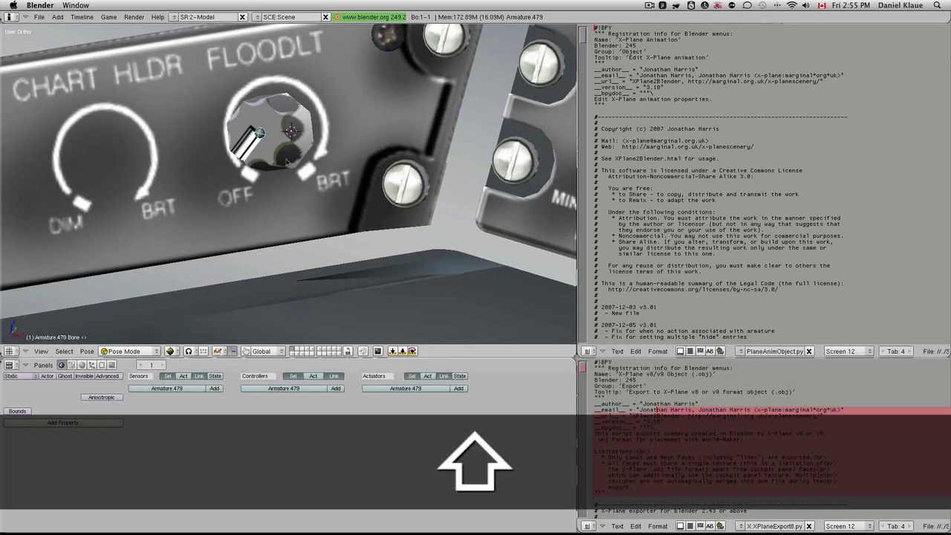
key("super+z")
key("i")
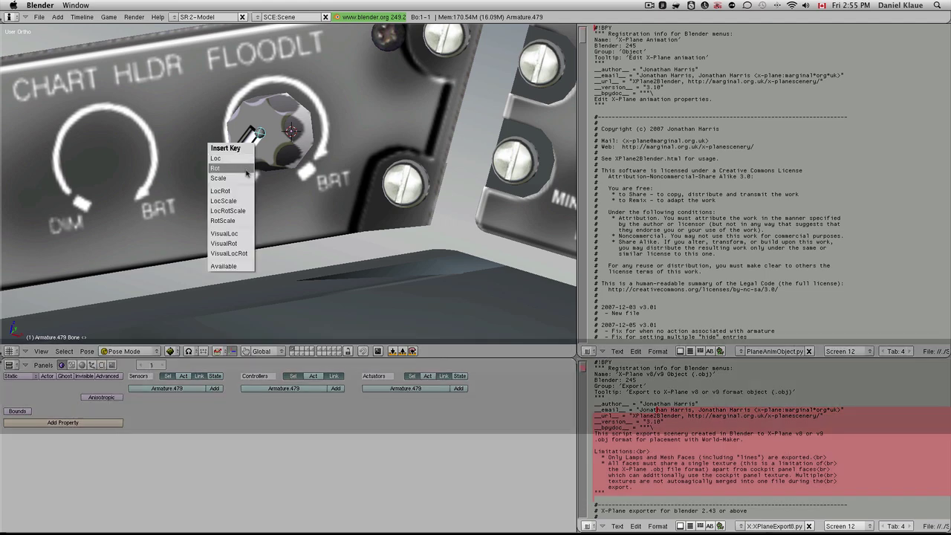
left_click(242, 159)
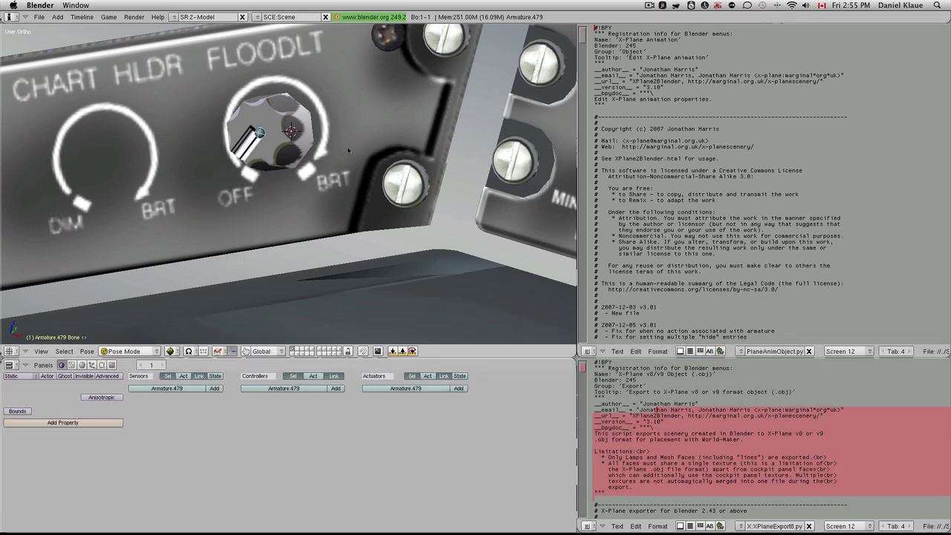
Step: At frame 2, rotate the bone about its local Y axis towards BRT, insert a Rot keyframe, and return to frame 1
key("Right")
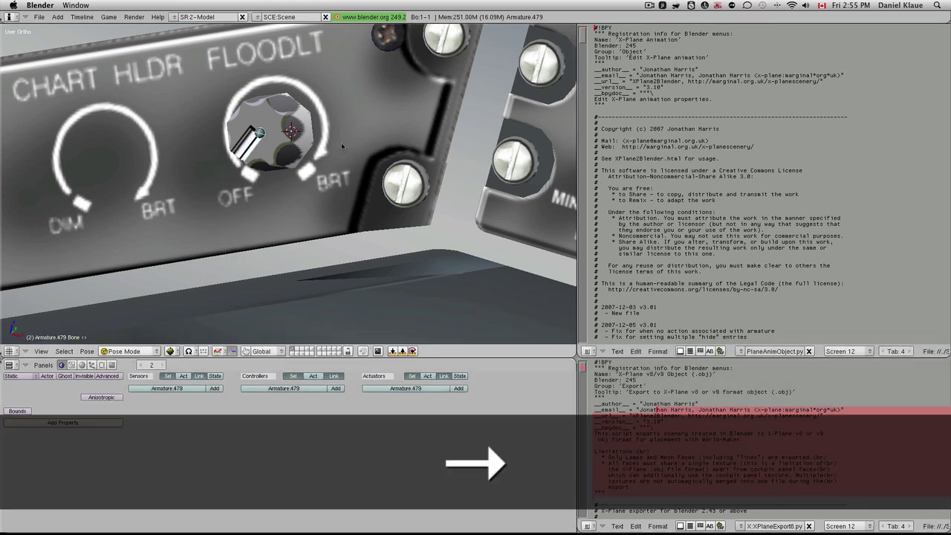
key("r")
key("y")
key("y")
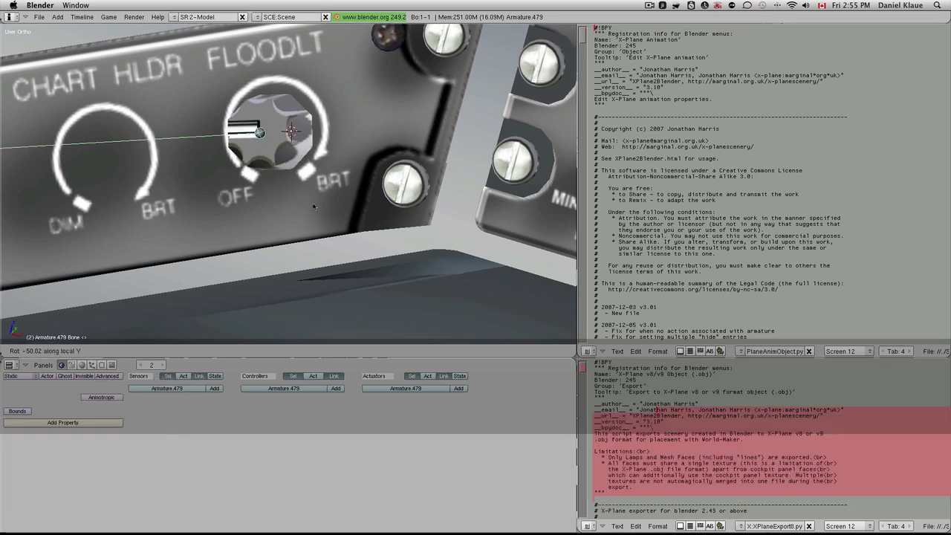
key("ctrl")
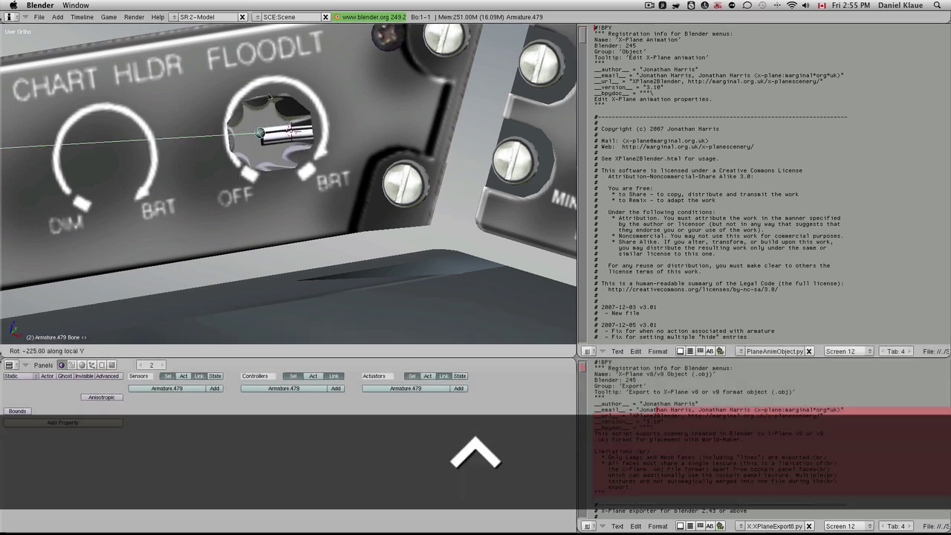
left_click(297, 112)
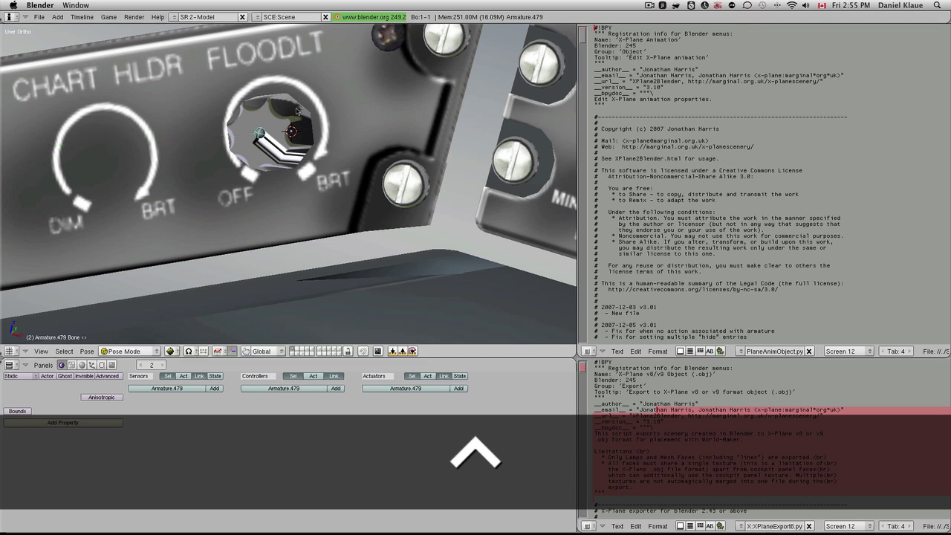
key("i")
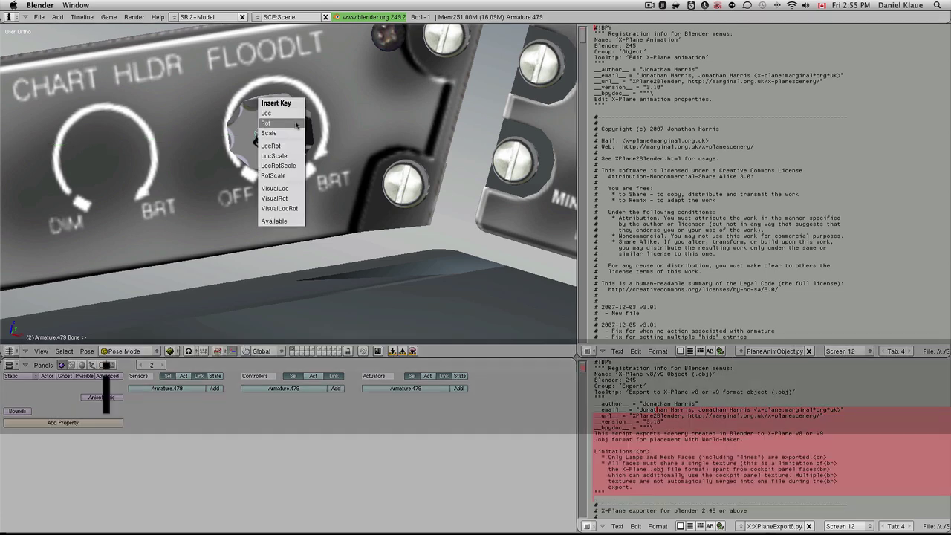
left_click(310, 142)
key("Left")
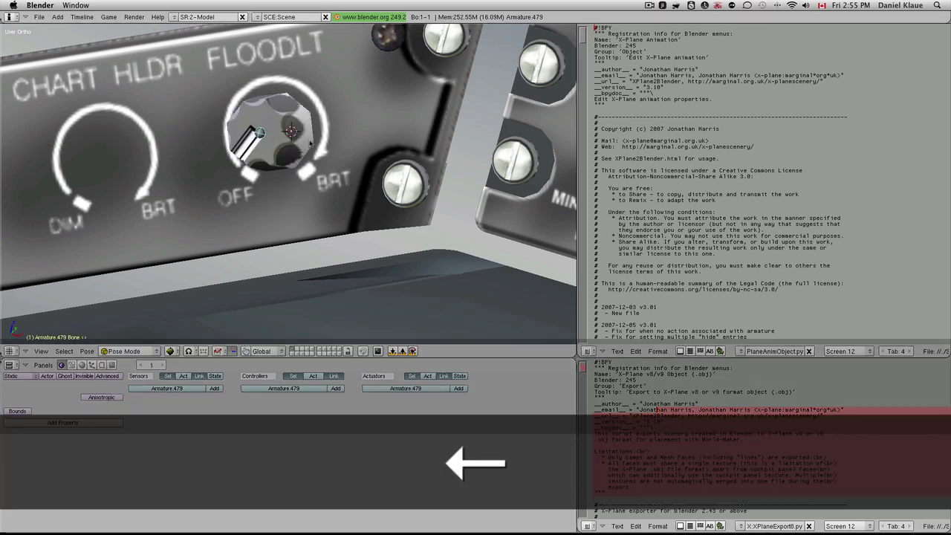
Step: Select the FLOODLT knob in Object Mode and run the XPlaneAnimObject.py script
scroll(290, 153, "up", 1)
right_click(265, 169)
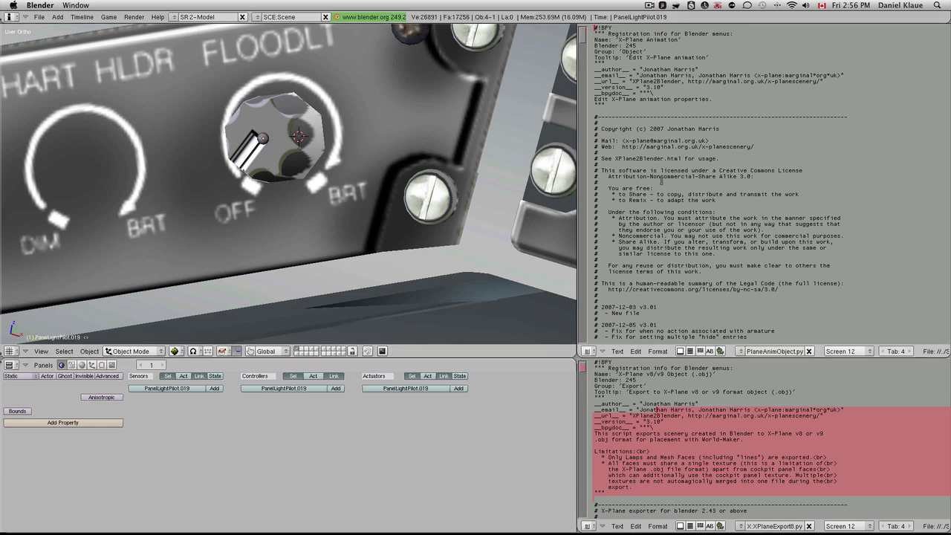
key("alt+p")
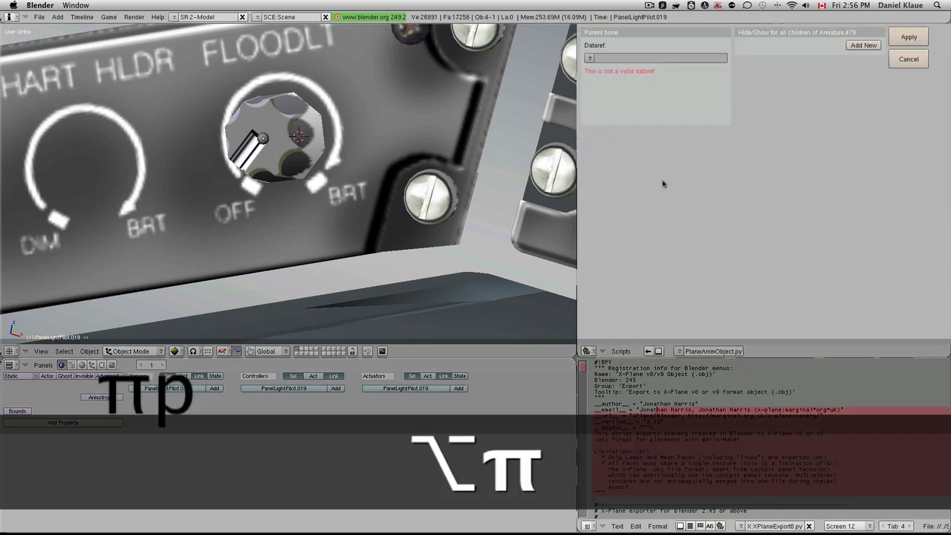
key("alt+p")
Step: Try panel_brightness_ratio as the parent bone's dataref
left_click(637, 58)
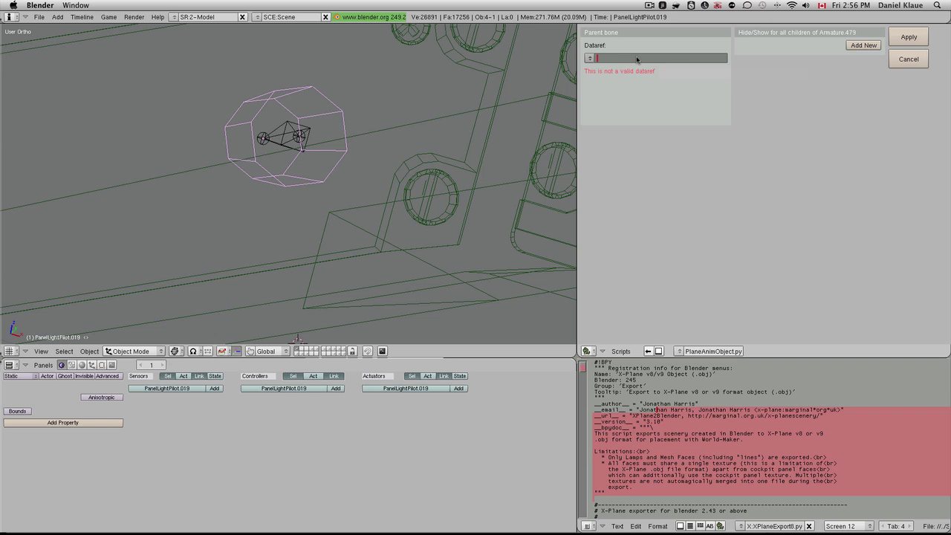
type("panel_b")
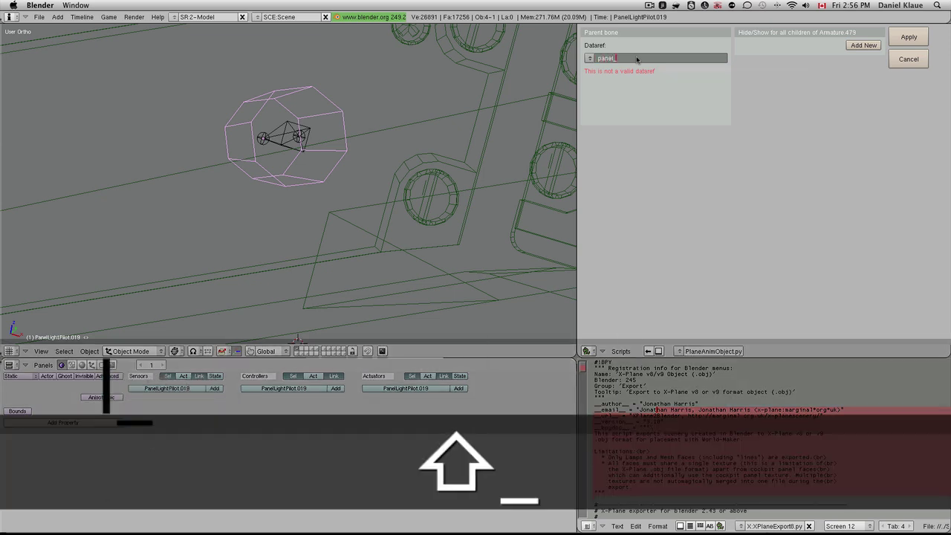
type("rightness")
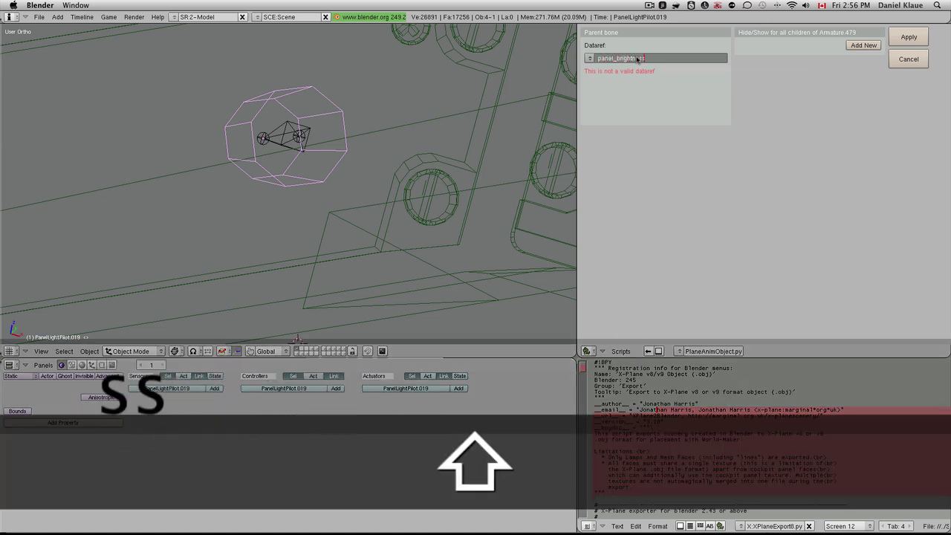
type("_retio")
key("Return")
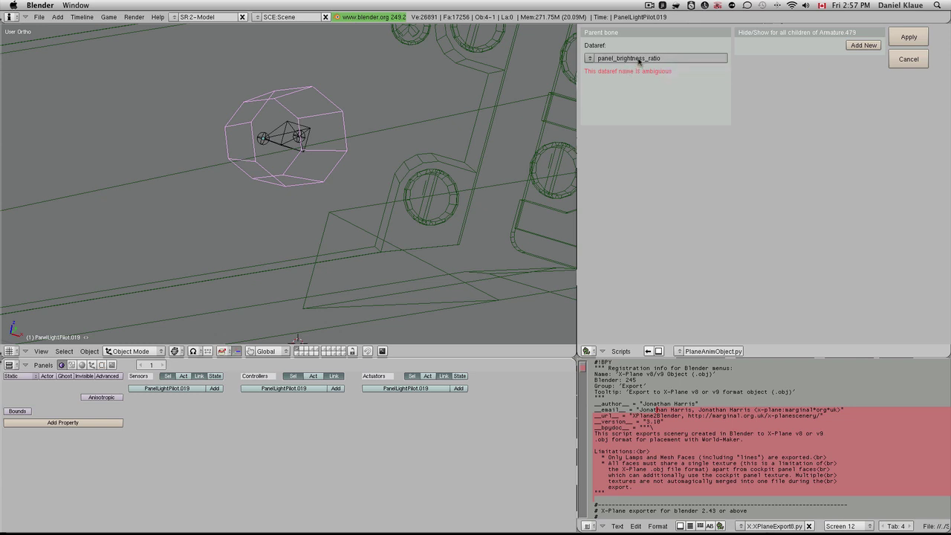
Step: Set the parent bone's dataref to sim/cockpit2/switches/panel_brightness_ratio
left_click(615, 63)
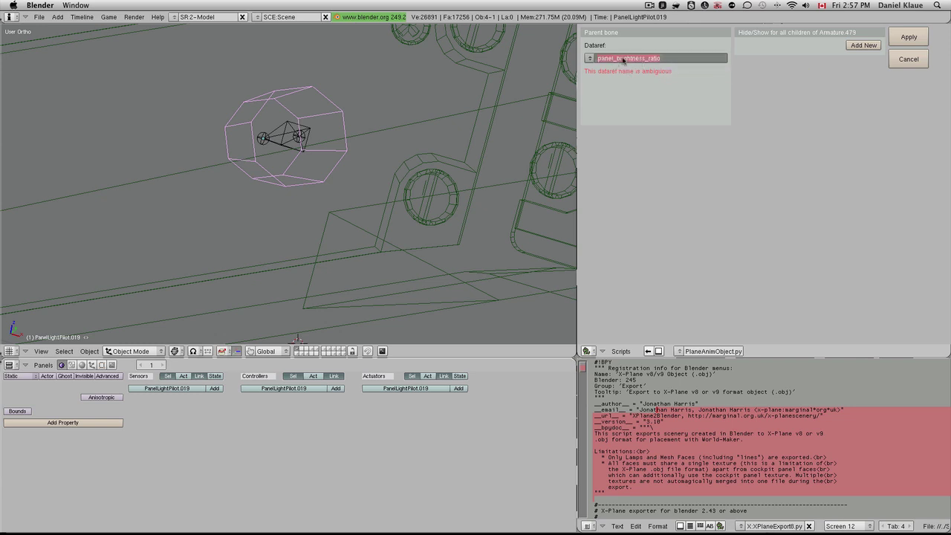
type("sim/cockpit2/switches/panel_brightness_ratio")
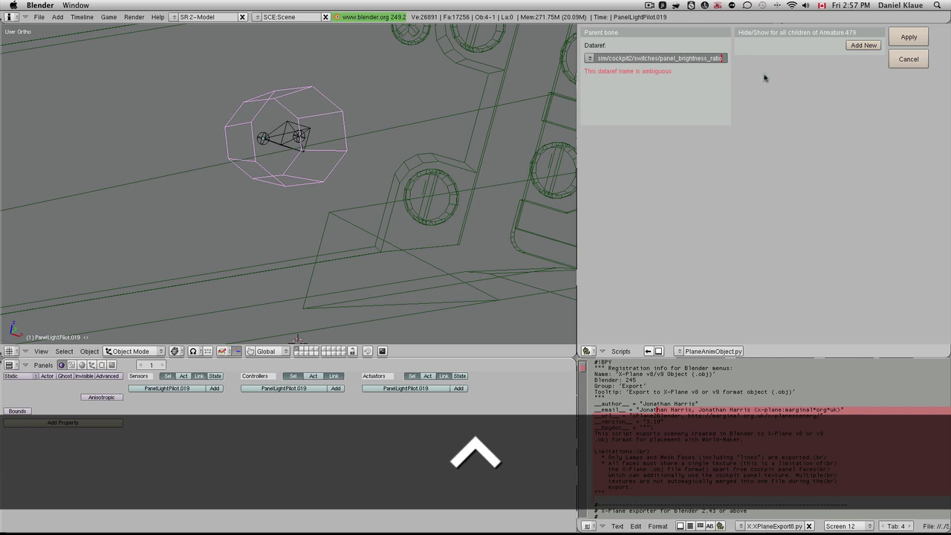
key("Return")
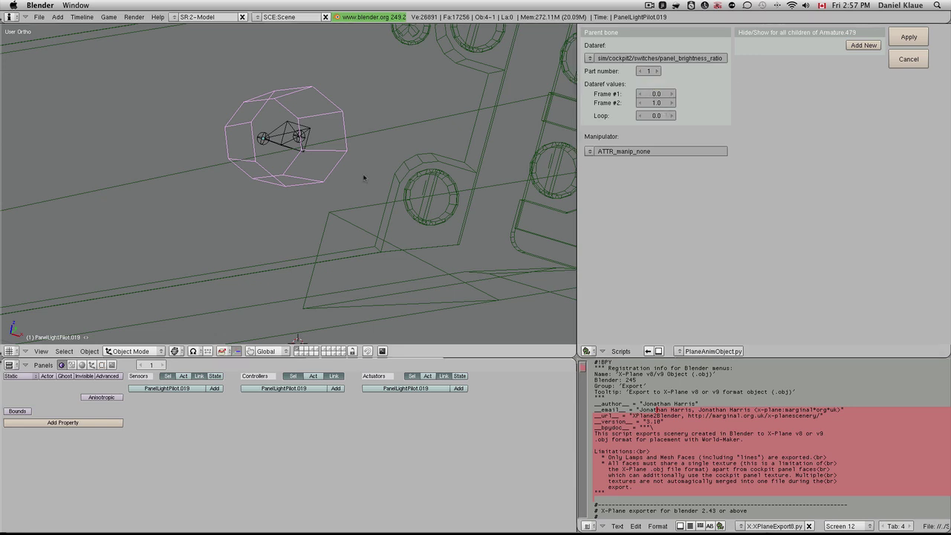
Step: Try ATTR_manip_drag_axis as the knob's manipulator type
scroll(308, 211, "down", 3)
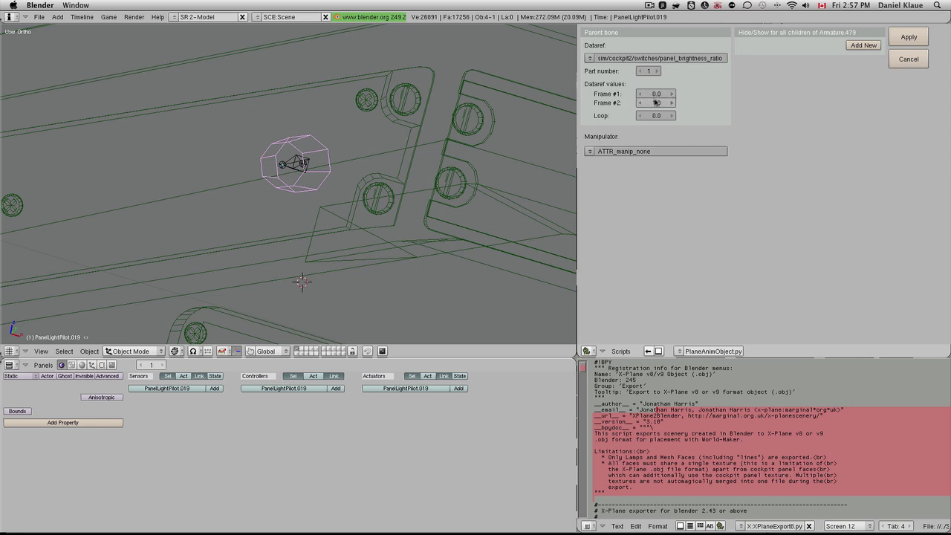
left_click(592, 152)
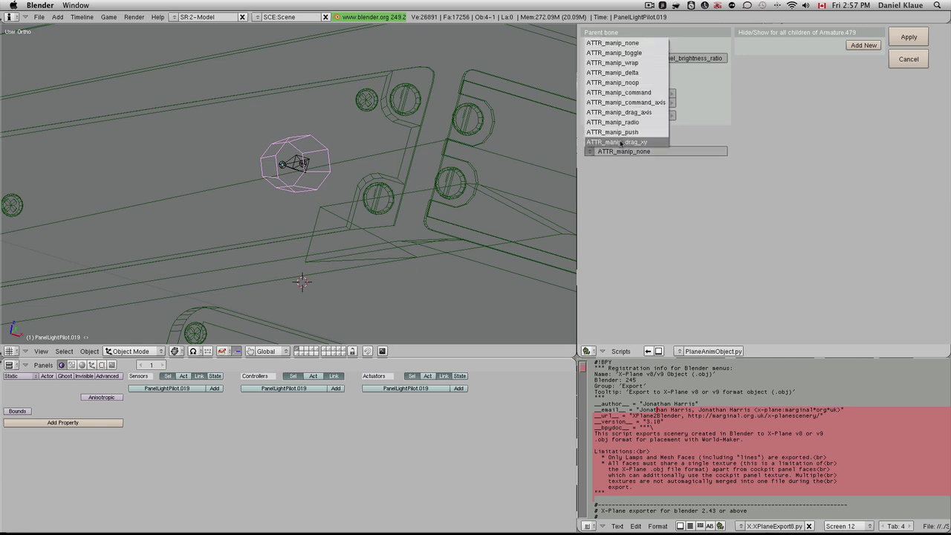
left_click(639, 161)
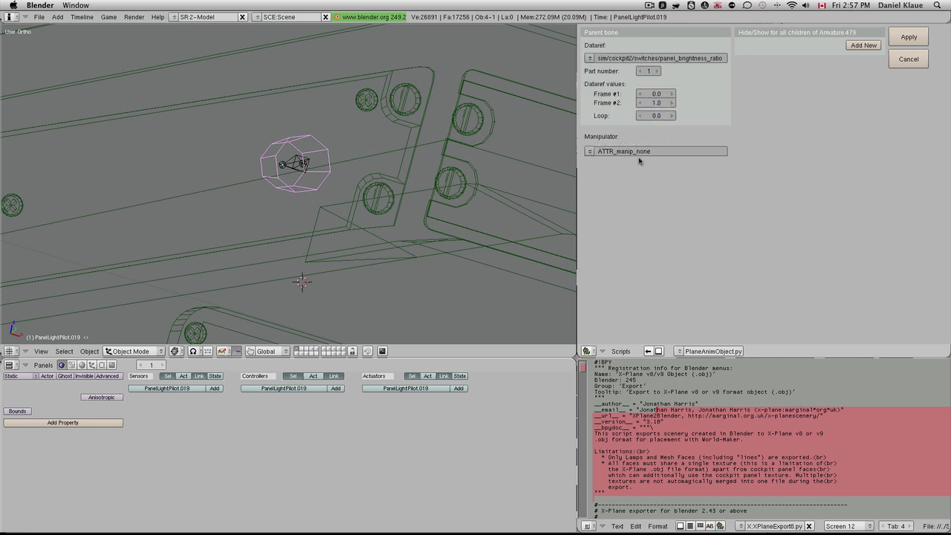
left_click(592, 152)
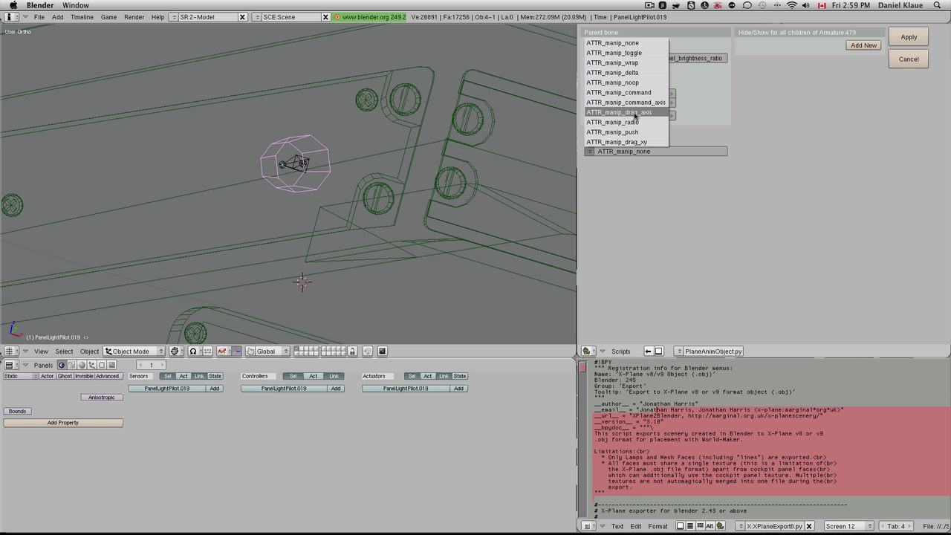
left_click(633, 112)
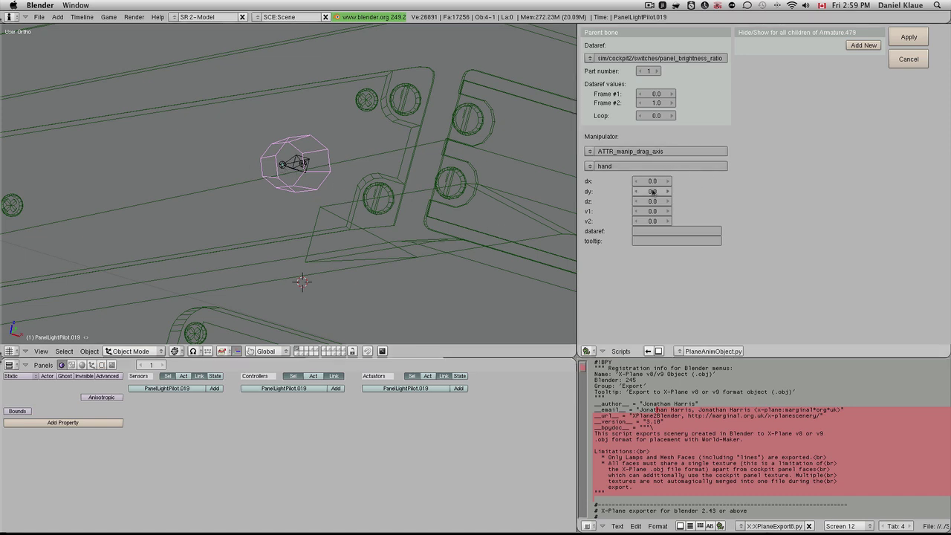
Step: Set the knob's manipulator to ATTR_manip_toggle with the button cursor and a v-off value of 1
left_click(592, 151)
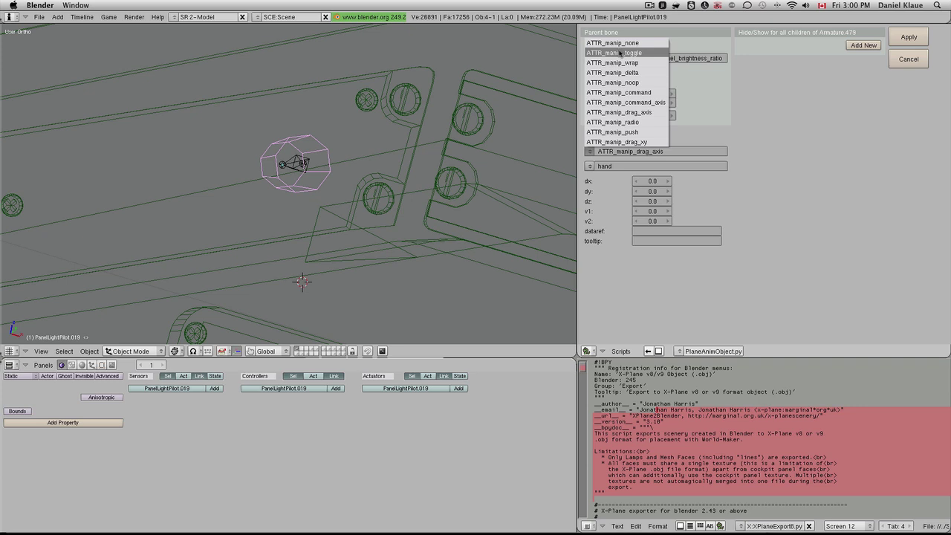
left_click(621, 53)
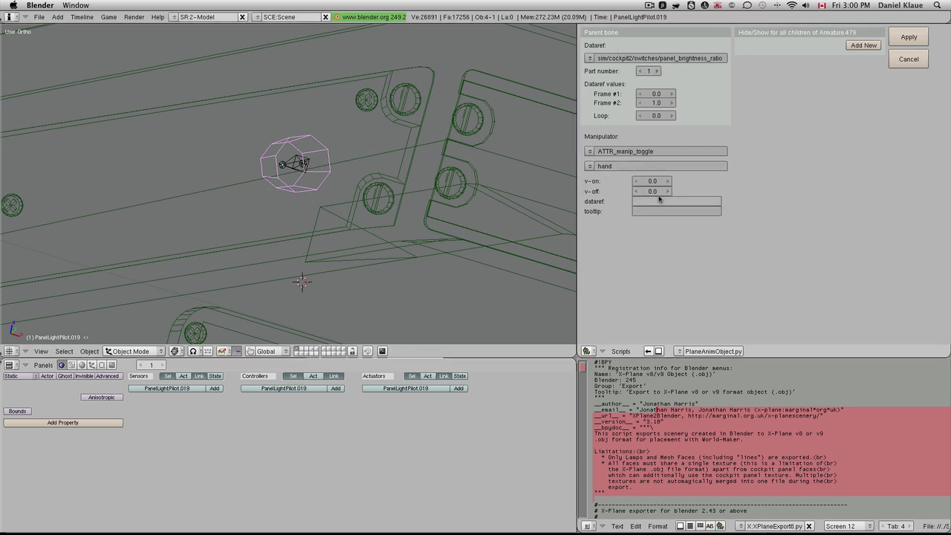
left_click(594, 167)
left_click(598, 190)
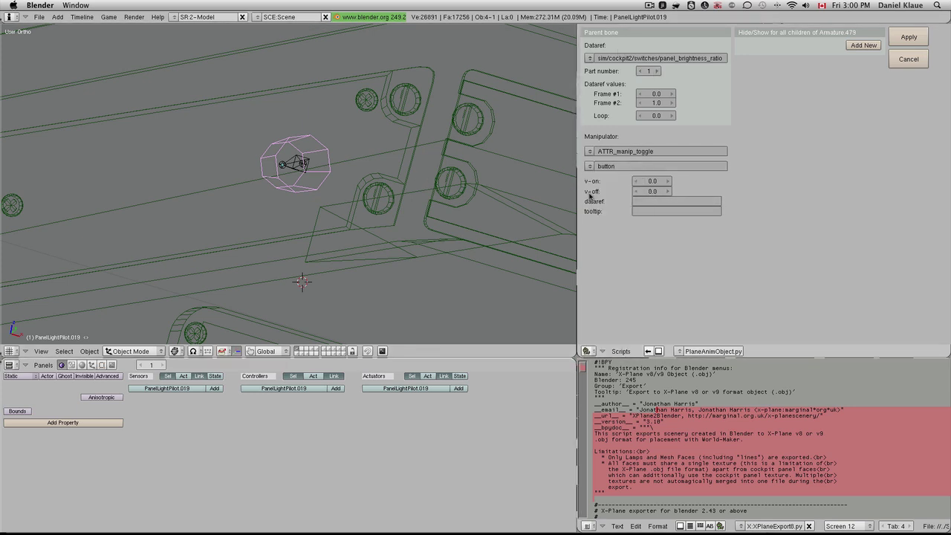
left_click(652, 191)
type("1")
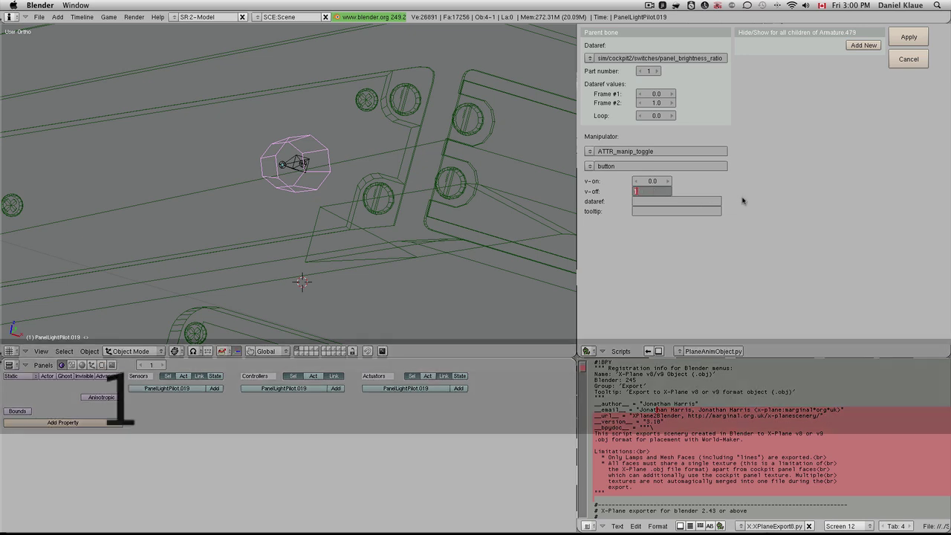
key("Return")
Step: Set the toggle's dataref to sim/cockpit2/switches/panel_brightness_ratio[1] and its tooltip to "Turn Pilot's side light on"
left_click(701, 199)
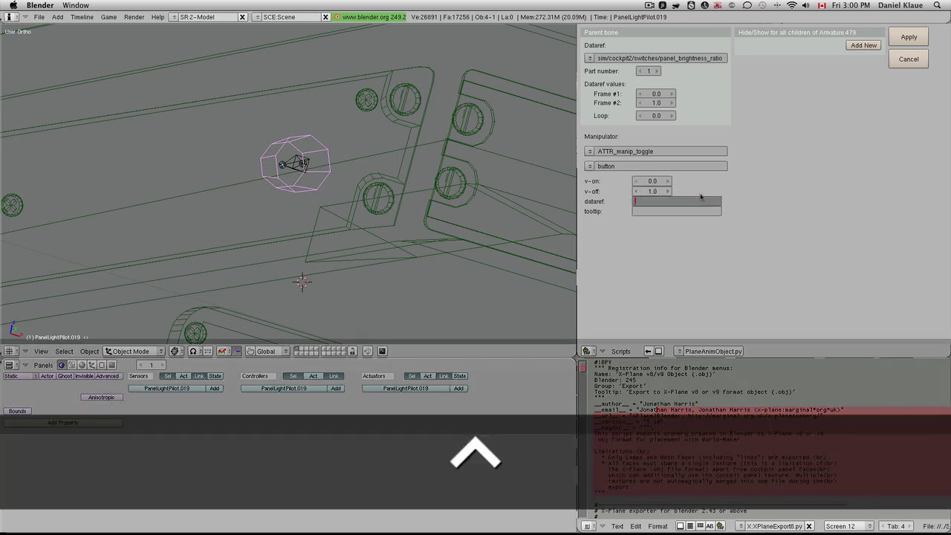
type("sim/cockpit2/switches/panel_brightness_ratio")
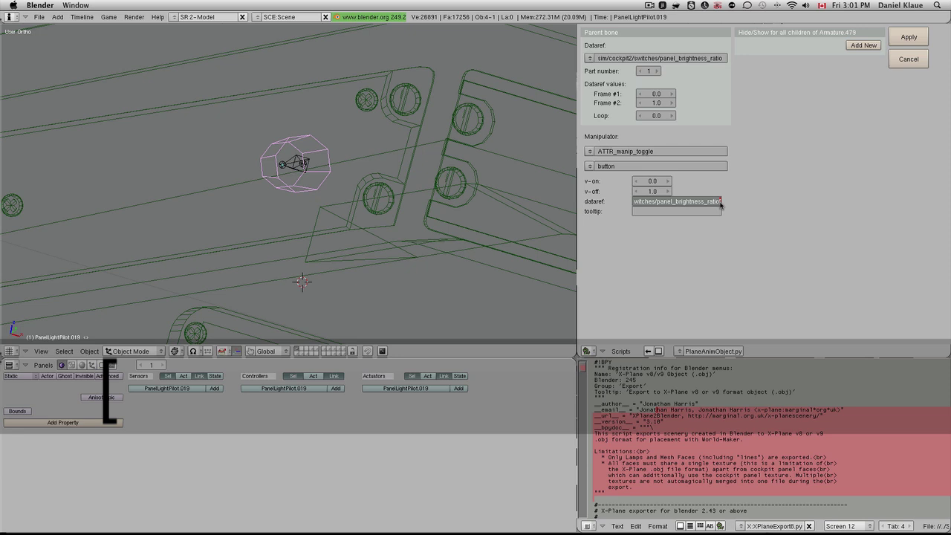
type("1]")
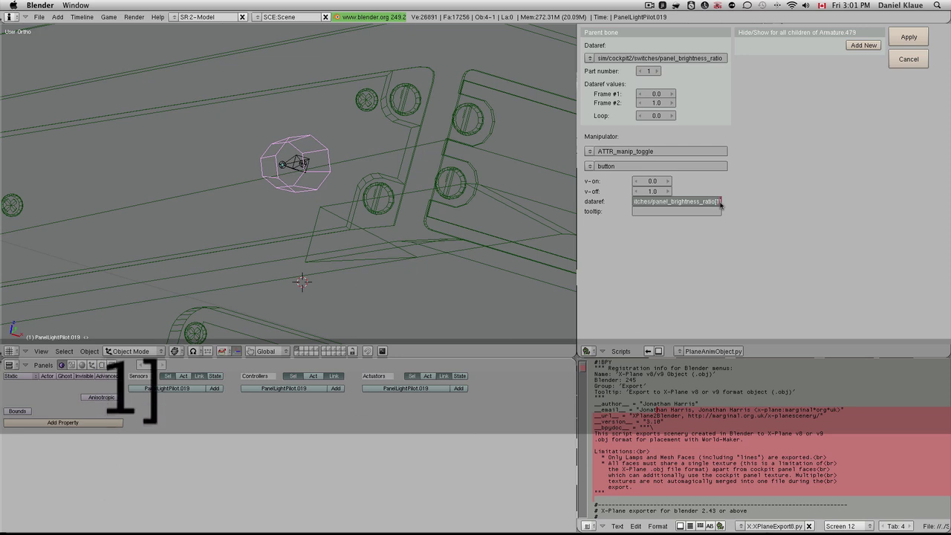
left_click(678, 213)
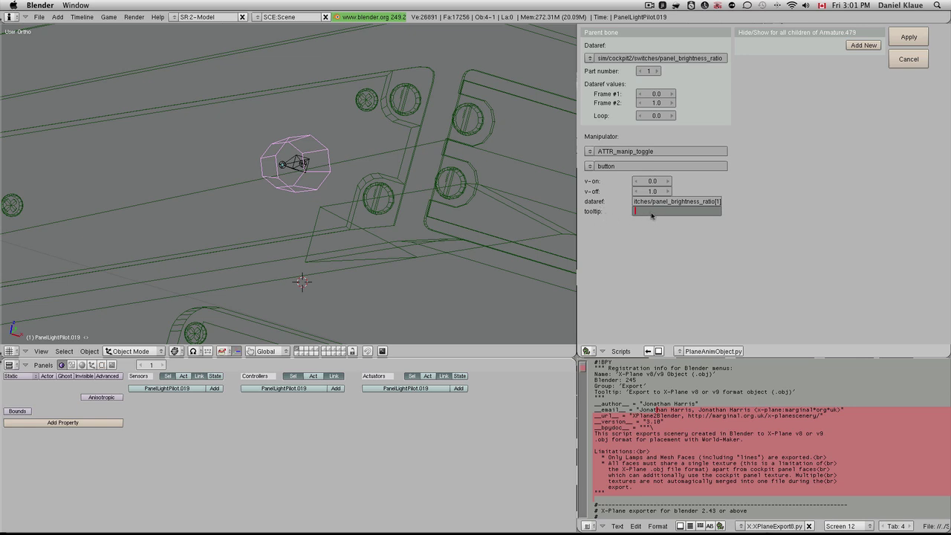
key("shift")
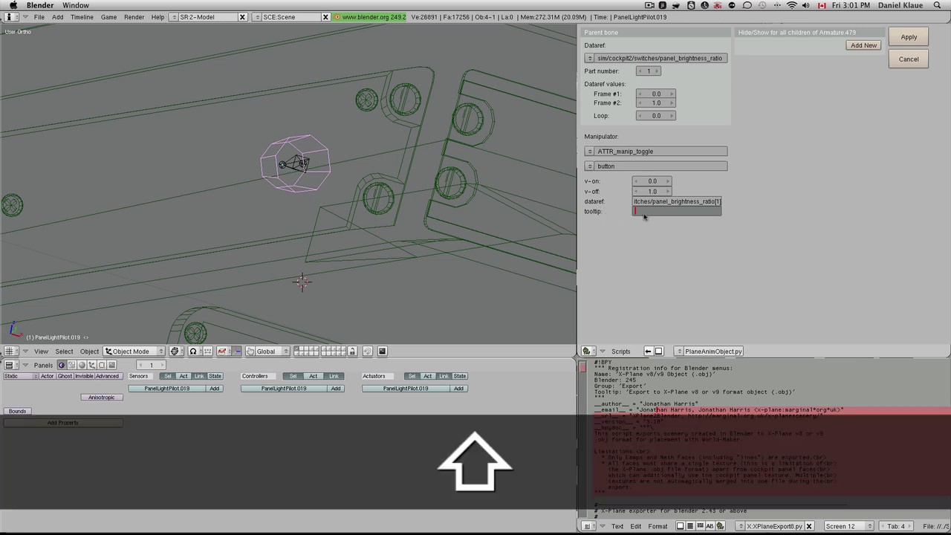
type("Turn P")
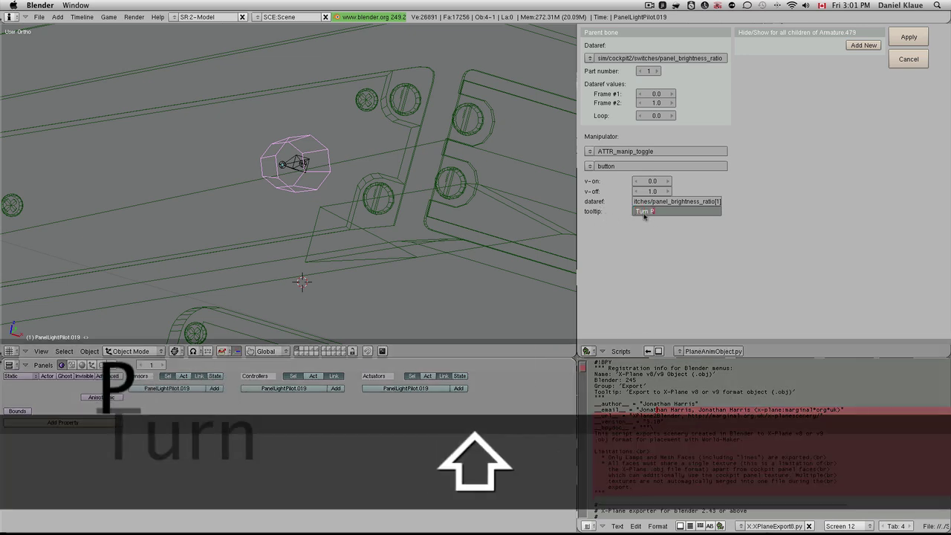
type("ilot's side light on")
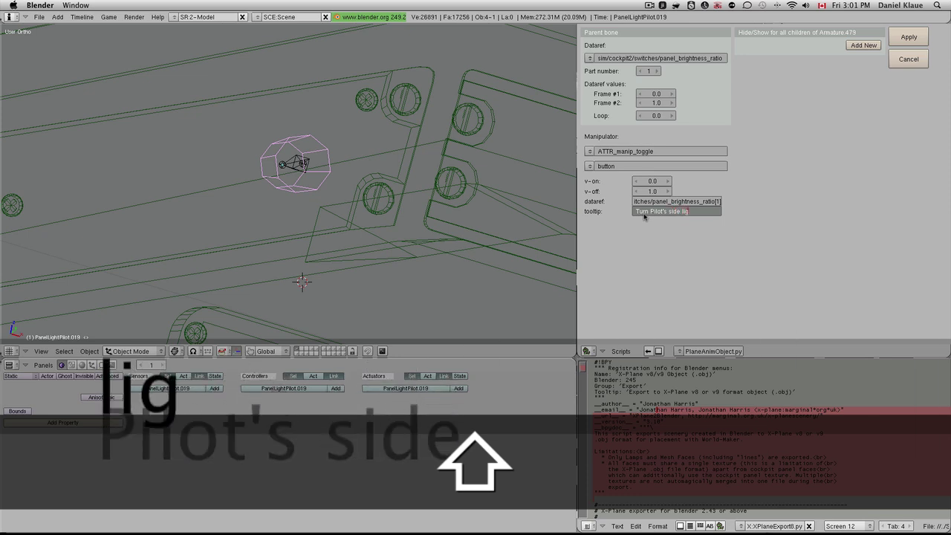
Step: Apply the manipulator settings, save over the cockpit blend file, and run the XPlaneExport8.py script
left_click(901, 39)
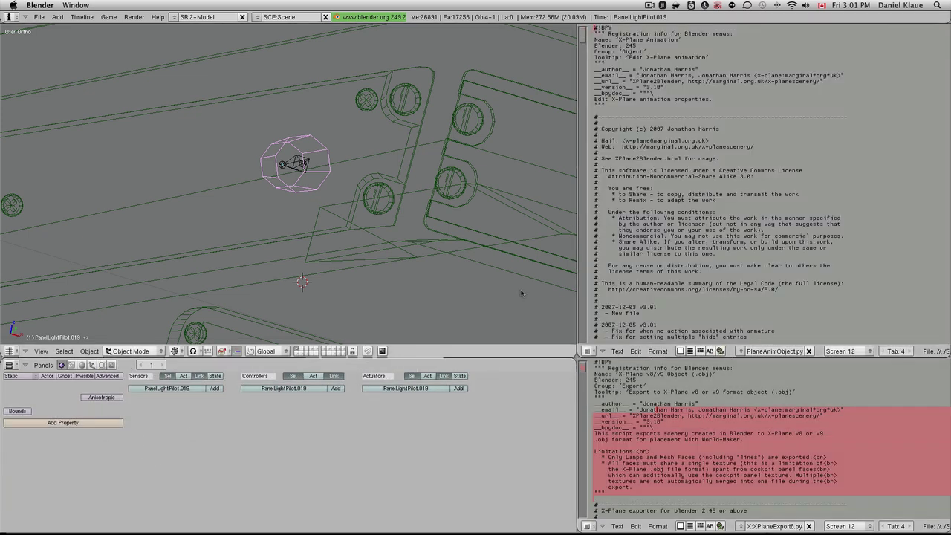
key("ctrl+w")
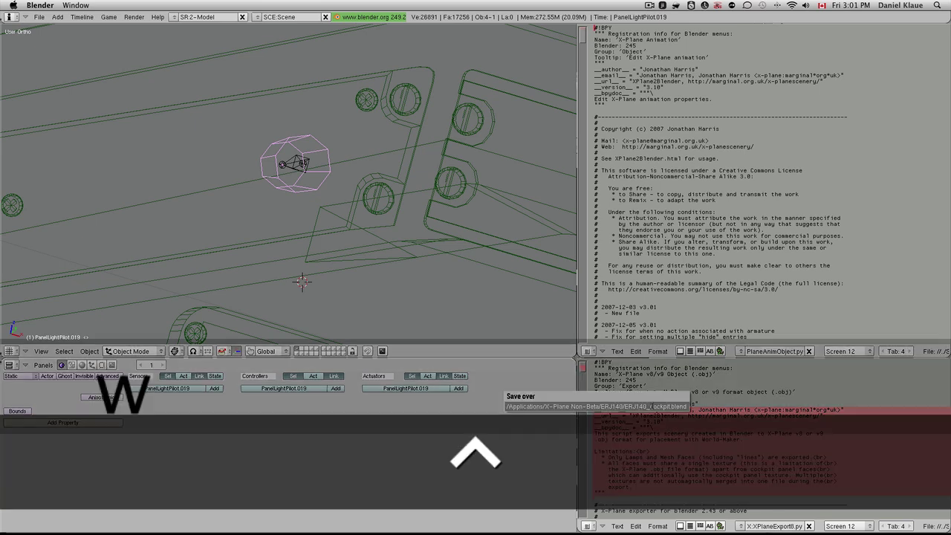
key("alt+p")
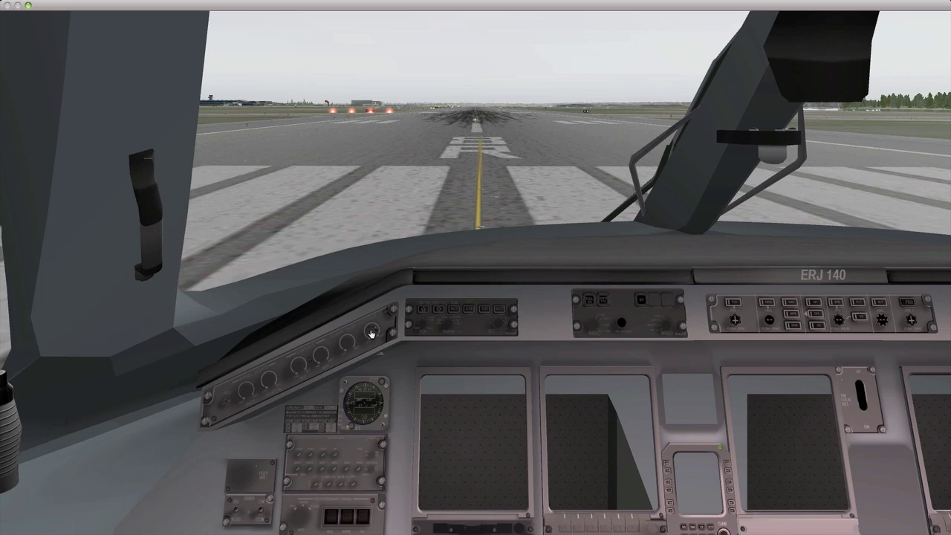
Step: Switch to X-Plane and test the FLOODLT knob repeatedly in the ERJ 140 cockpit
scroll(370, 334, "down", 2)
scroll(371, 333, "up", 2)
scroll(371, 334, "down", 2)
scroll(370, 334, "up", 2)
scroll(371, 335, "down", 2)
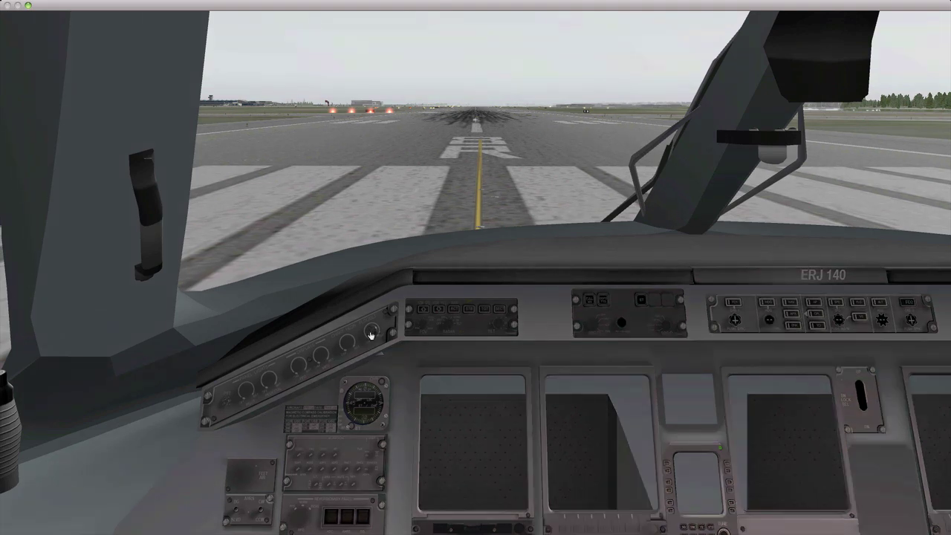
scroll(370, 335, "up", 2)
scroll(370, 333, "down", 2)
scroll(370, 334, "up", 2)
scroll(370, 333, "down", 2)
scroll(370, 333, "up", 2)
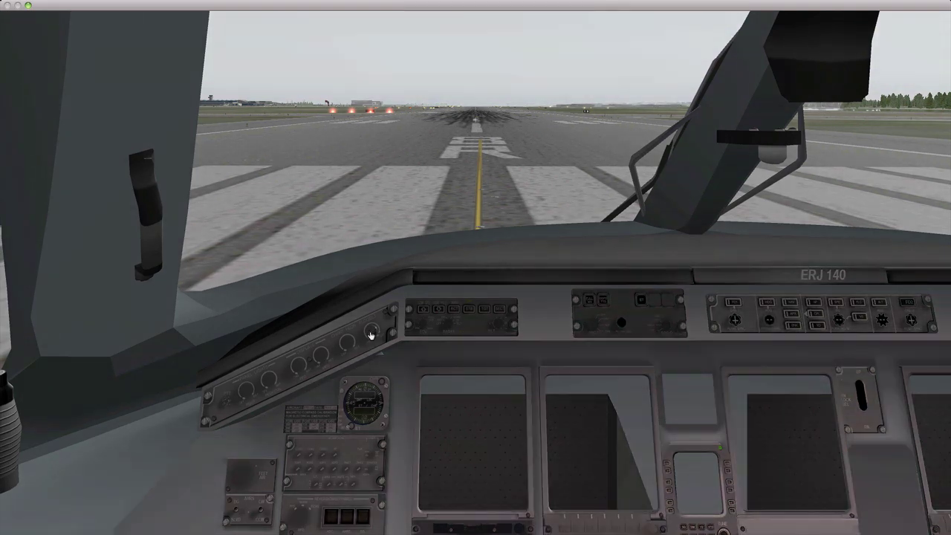
Step: Check the aircraft's instrument description option and operate the FLOODLT knob once more
left_click(68, 15)
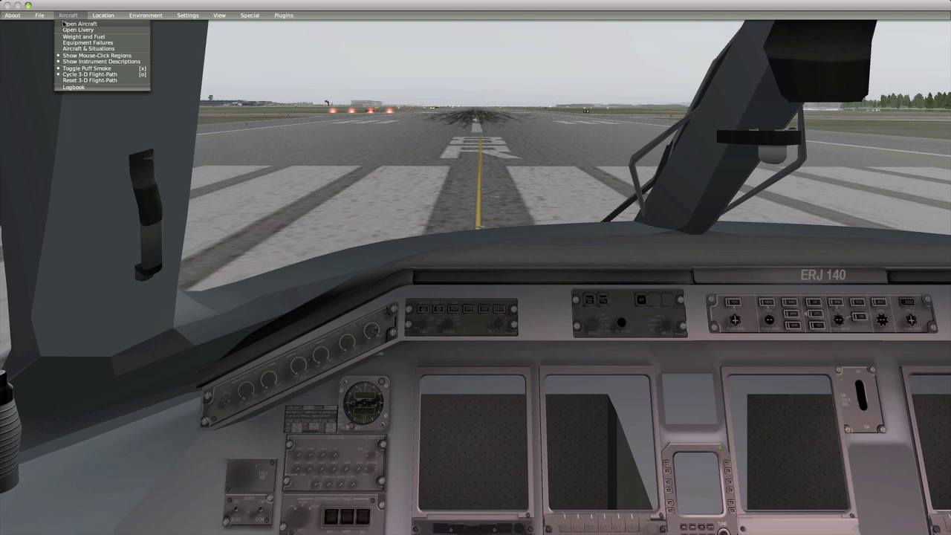
left_click(72, 67)
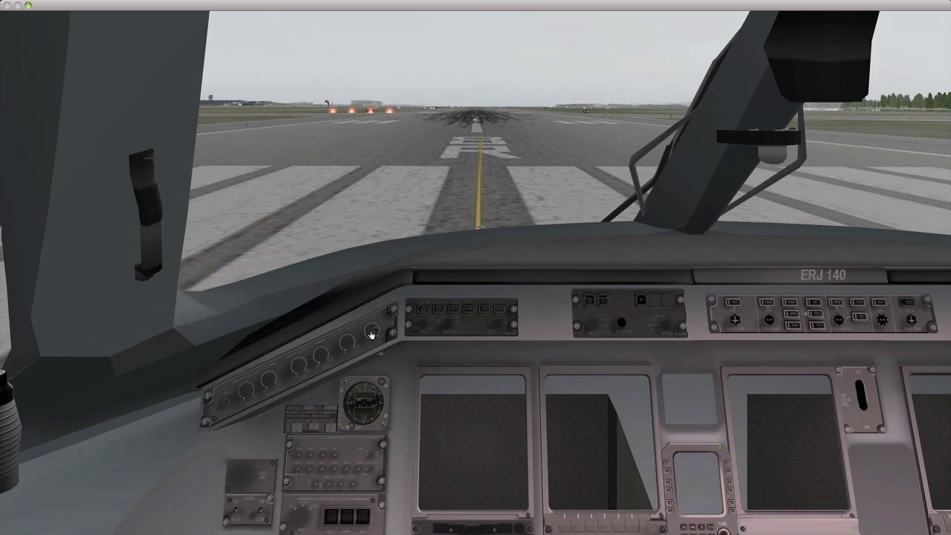
left_click(371, 334)
Step: Switch back to Blender, rerun the XPlaneAnimObject.py script, and change the knob's manipulator to ATTR_manip_drag_axis
key("super+Tab")
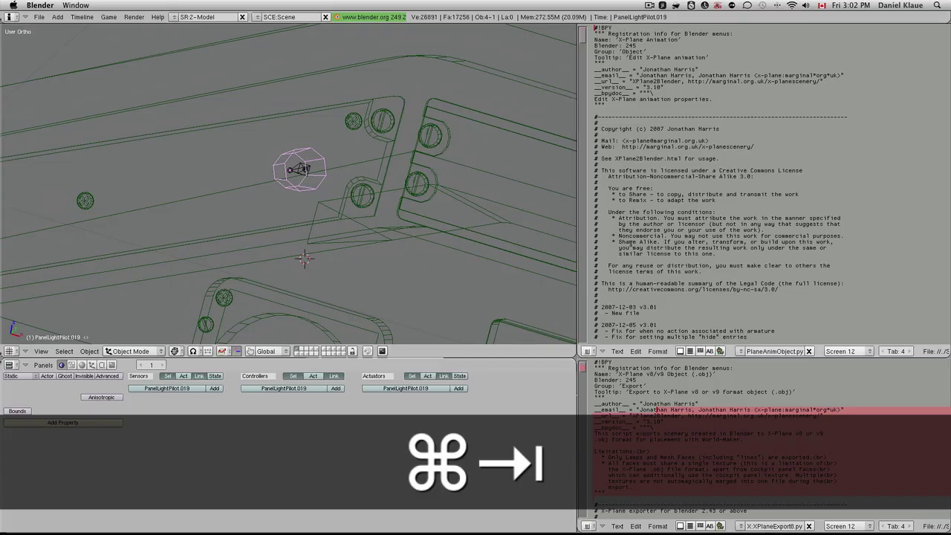
key("alt+p")
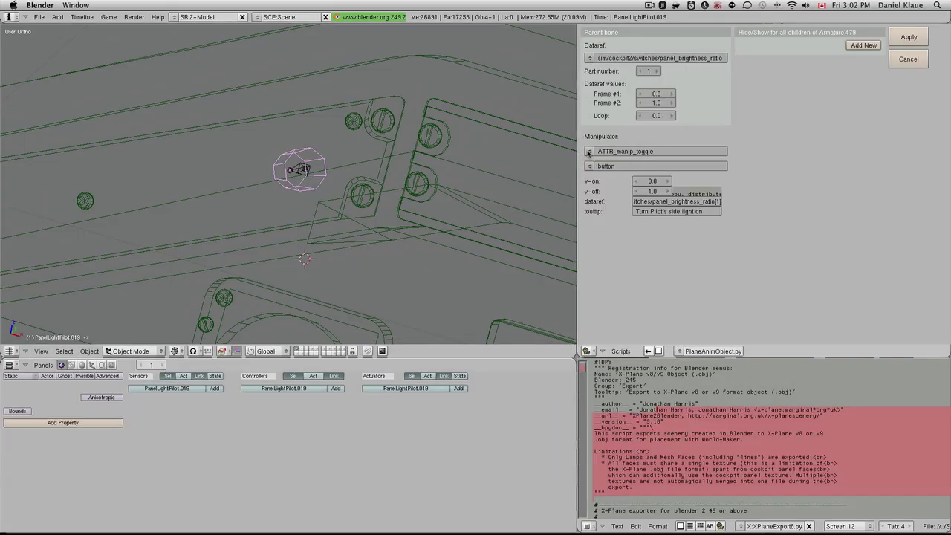
left_click(588, 152)
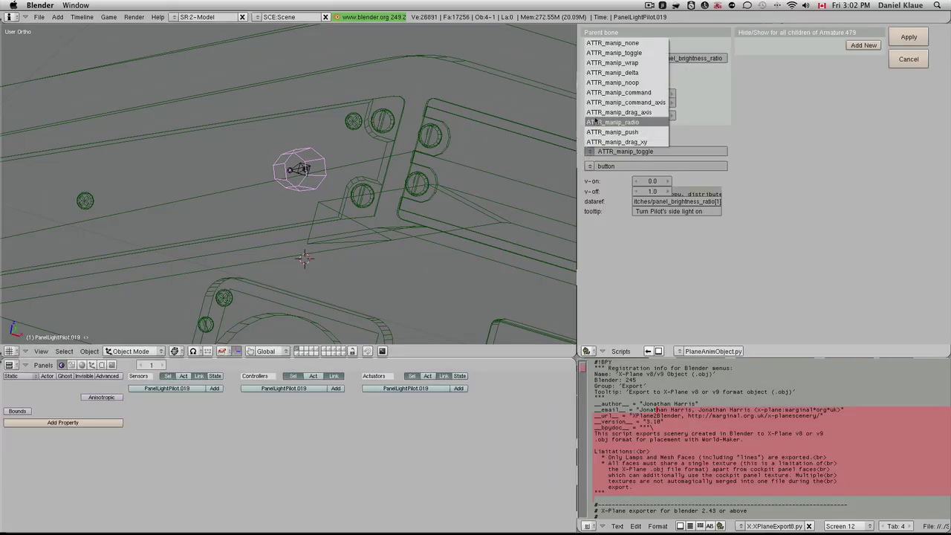
left_click(595, 112)
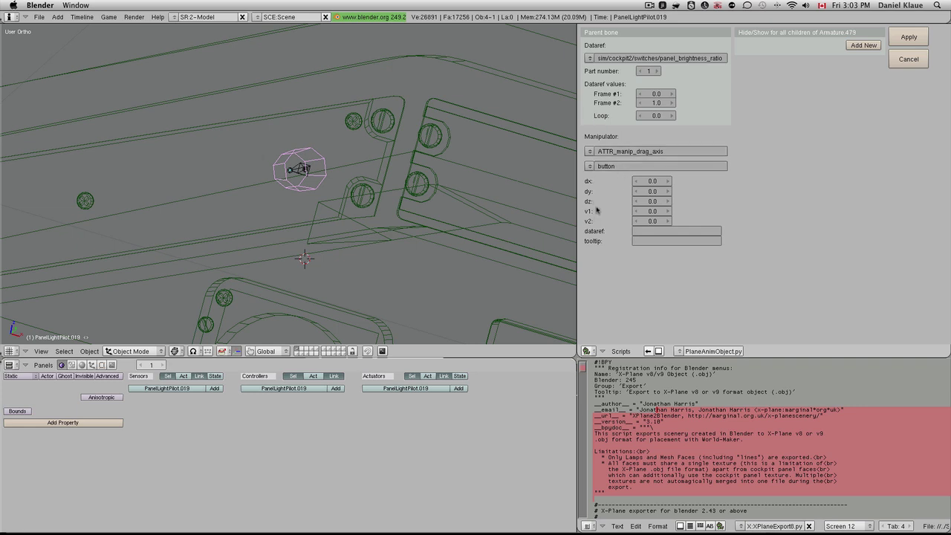
Step: Set the drag-axis manipulator's v2 to 1 and its dataref to sim/cockpit2/switches/panel_brightness_ratio[1]
left_click(651, 221)
type("1")
key("Return")
left_click(648, 231)
key("ctrl+v")
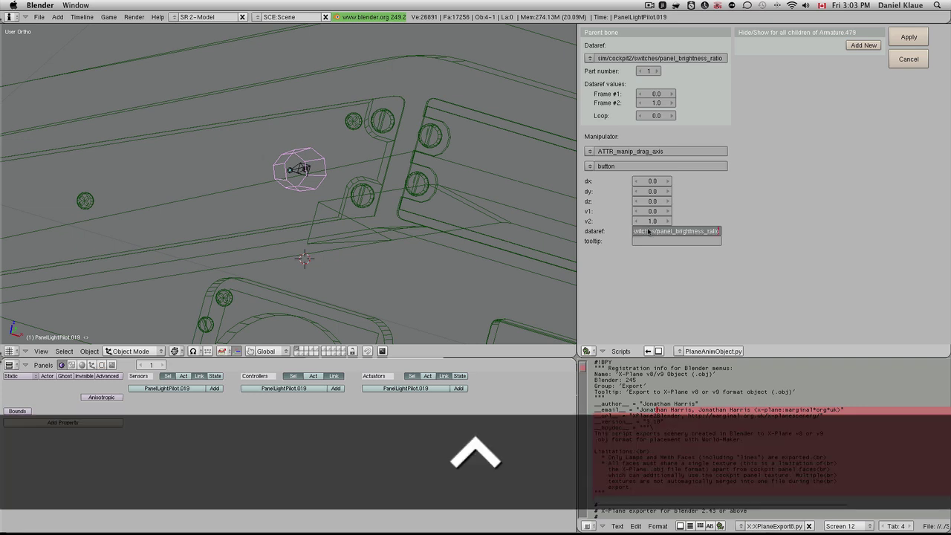
type("[1]")
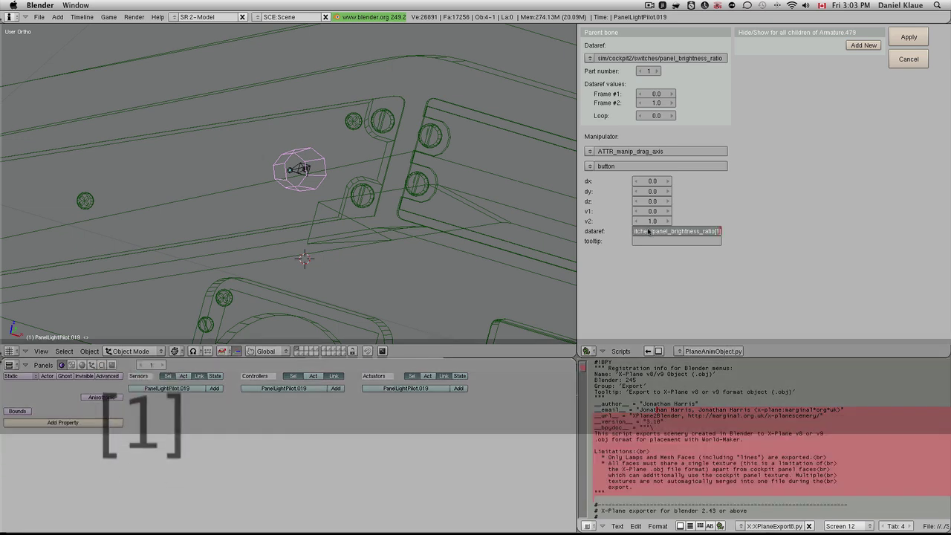
key("Return")
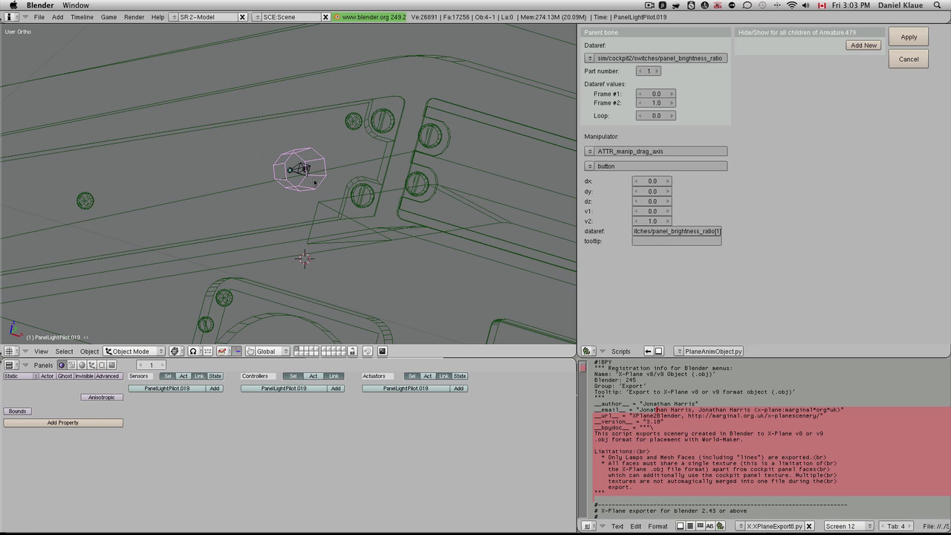
Step: Turn on the axis display for the knob object and inspect the direction of its local axes
left_click(91, 365)
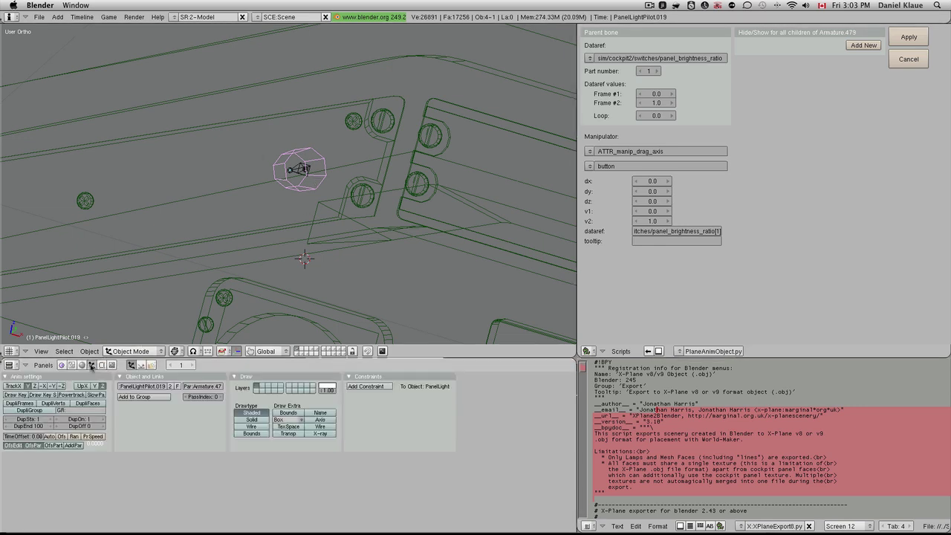
left_click(319, 420)
scroll(289, 204, "down", 6)
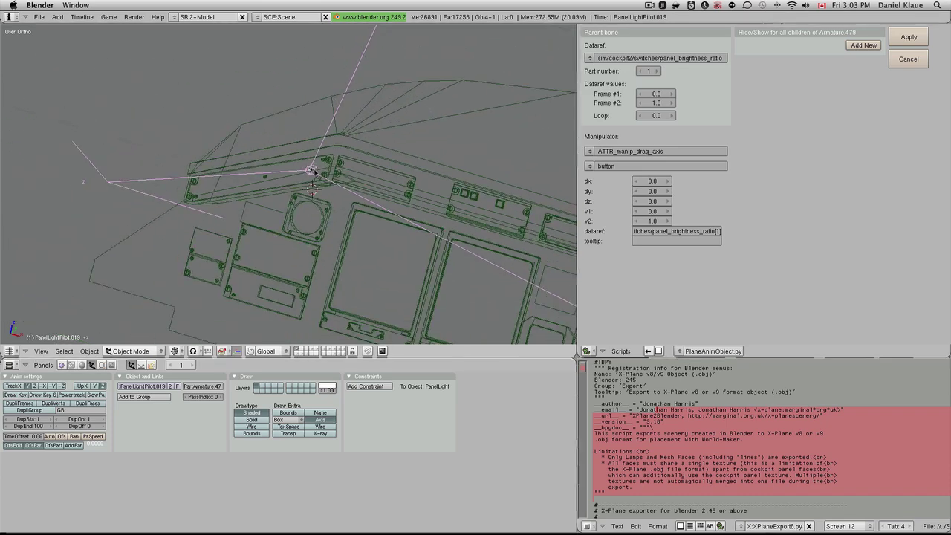
scroll(315, 175, "down", 5)
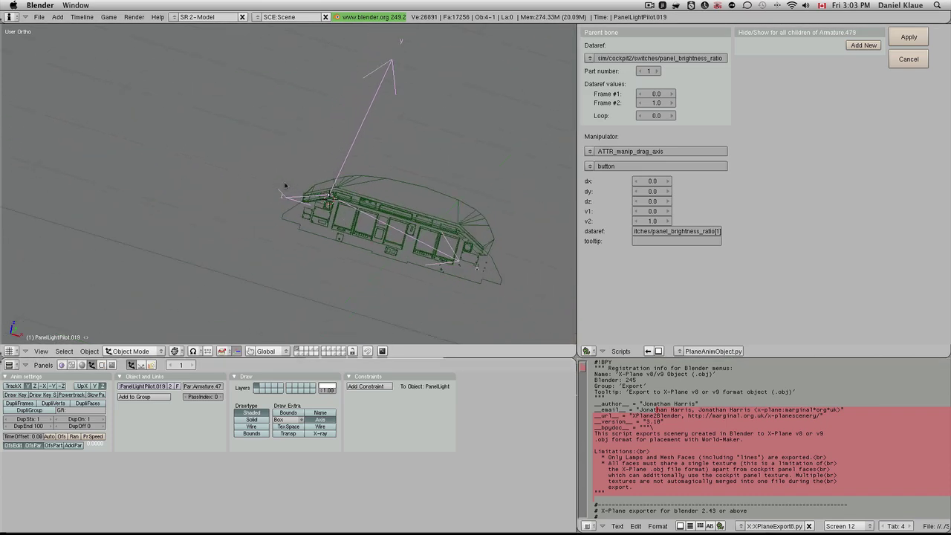
middle_click_drag(416, 70, 433, 57)
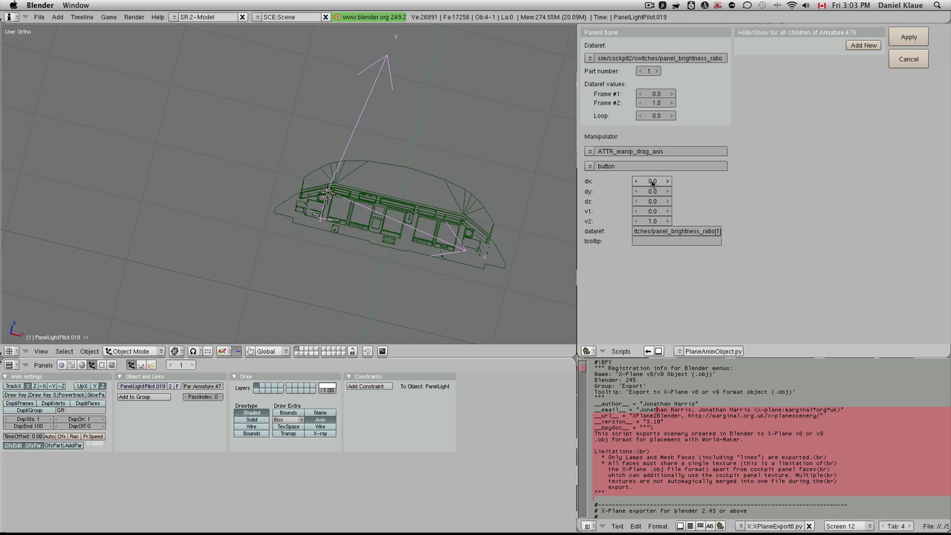
Step: Set the drag-axis manipulator's dx to 1
left_click(652, 182)
type("1")
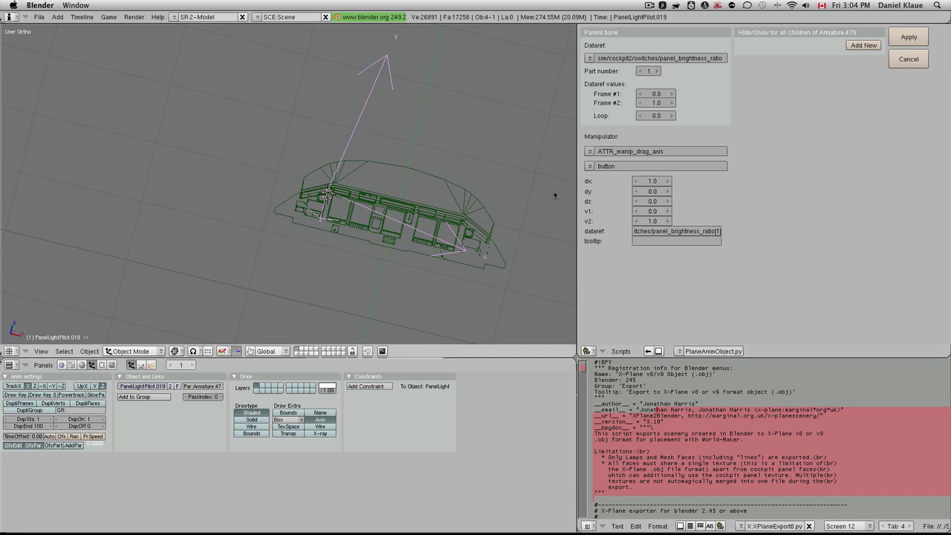
Step: Set the drag-axis manipulator's dx to 0.1 and apply the animation settings
left_click(649, 181)
type("1")
key("Return")
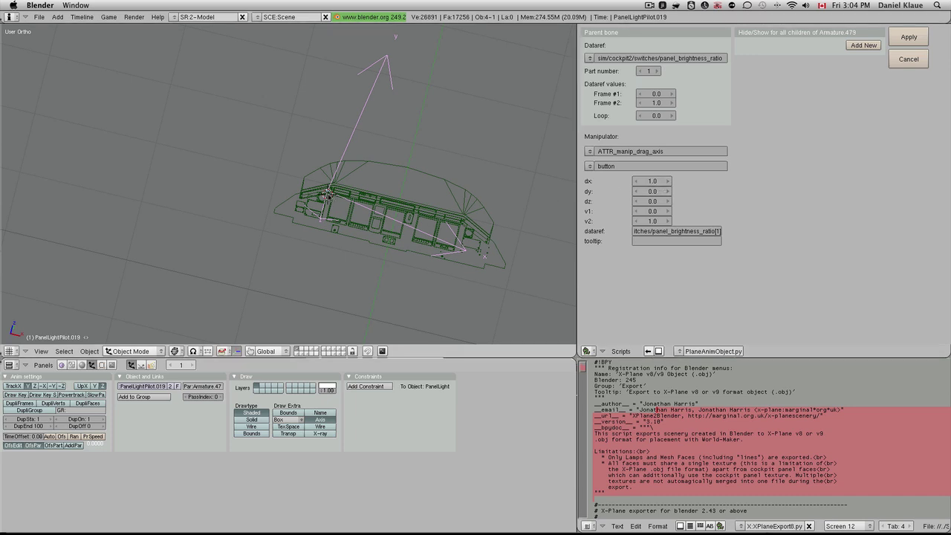
left_click(652, 182)
key("BackSpace")
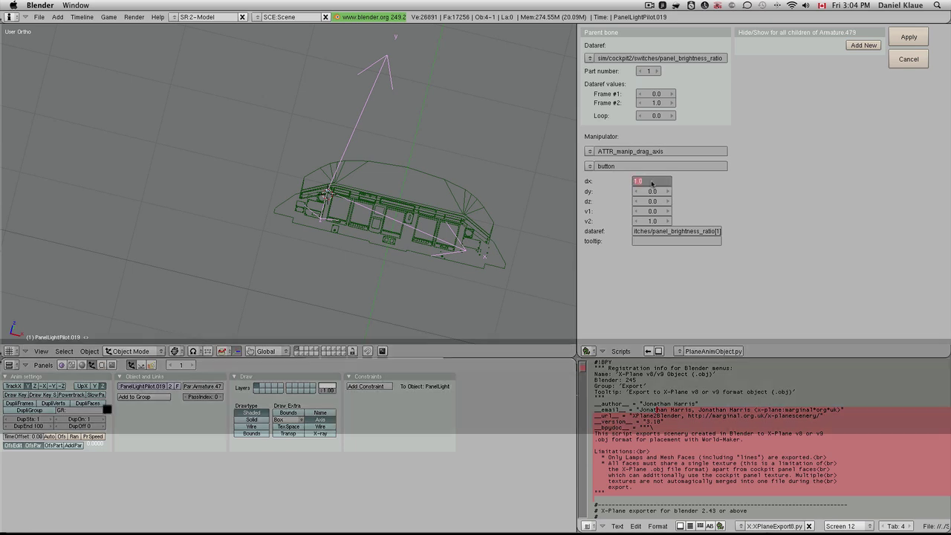
type("1")
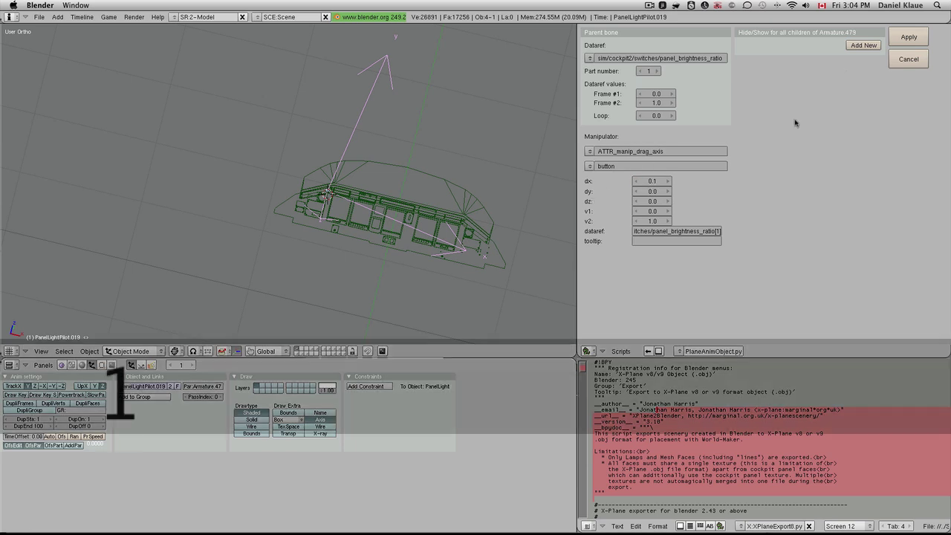
left_click(908, 37)
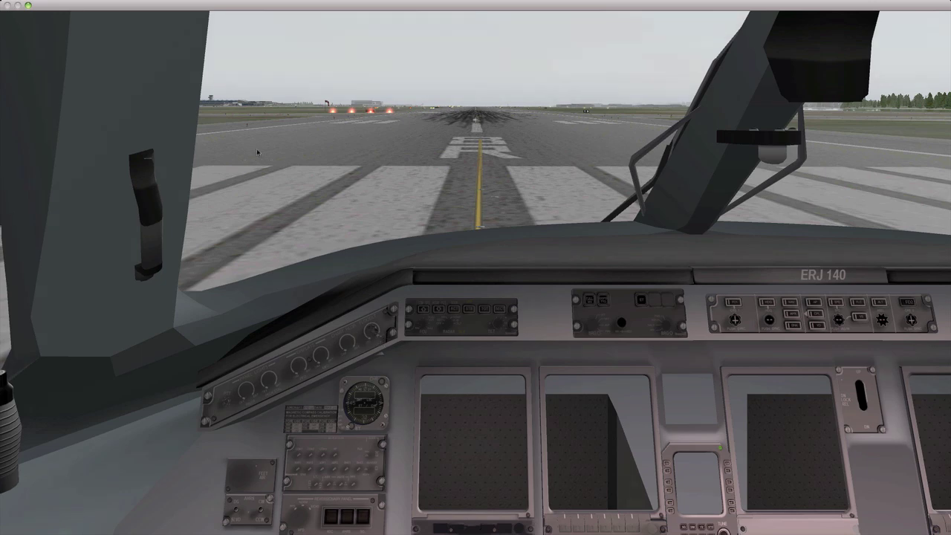
Step: Switch to Blender, inspect the knob bone's rotation curves in the Ipo Curve Editor, and restore the Text Editor view
left_click(65, 14)
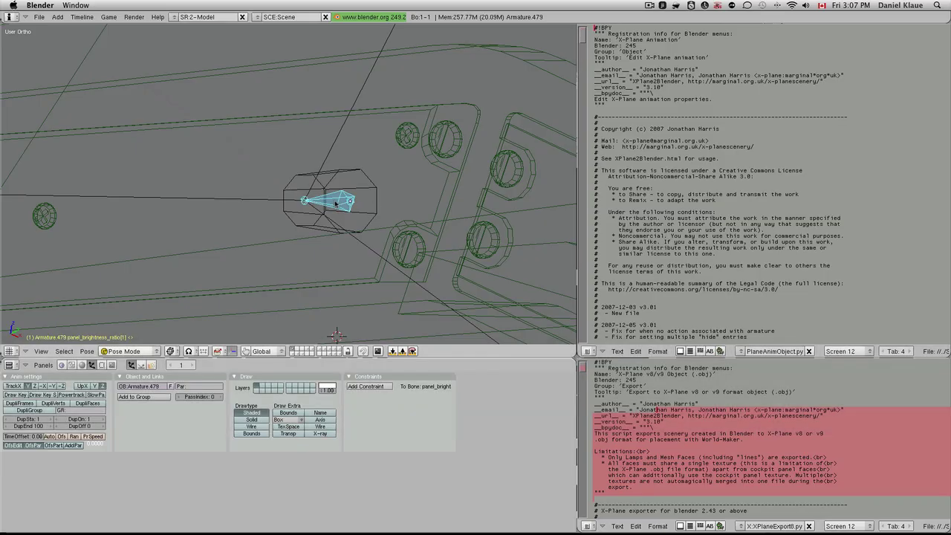
scroll(336, 202, "up", 1)
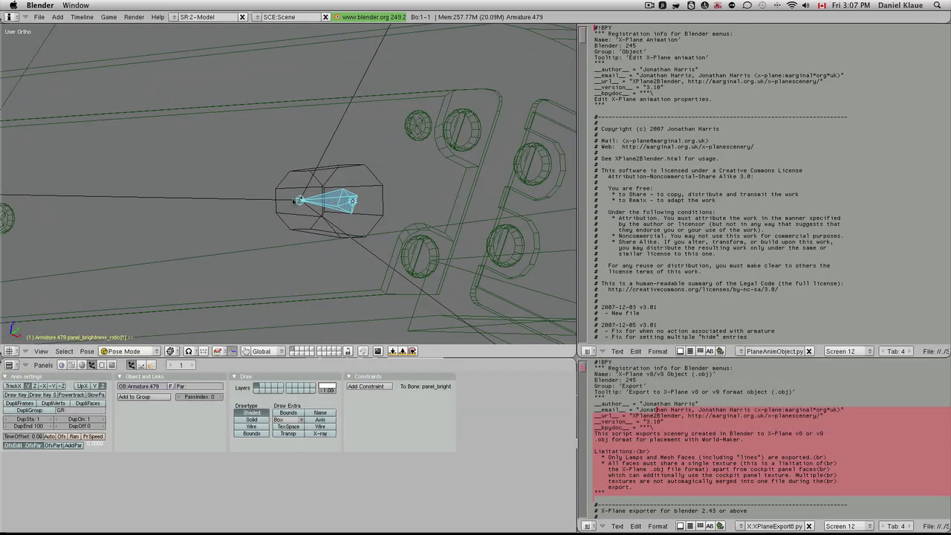
scroll(306, 212, "down", 1)
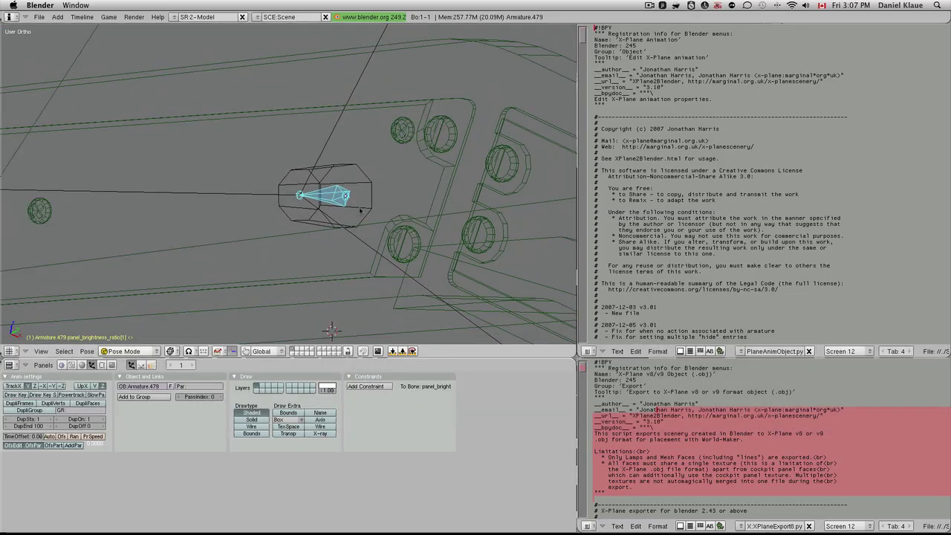
left_click(586, 351)
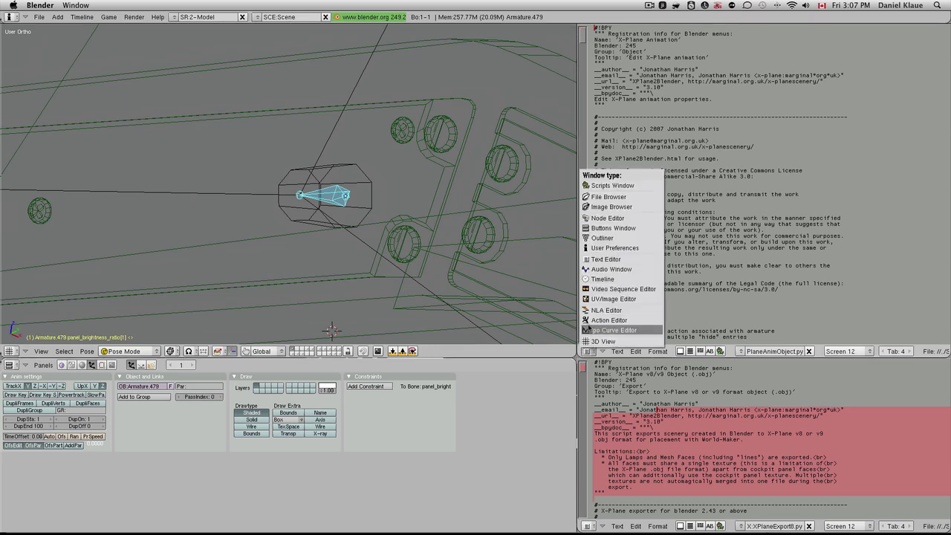
left_click(594, 329)
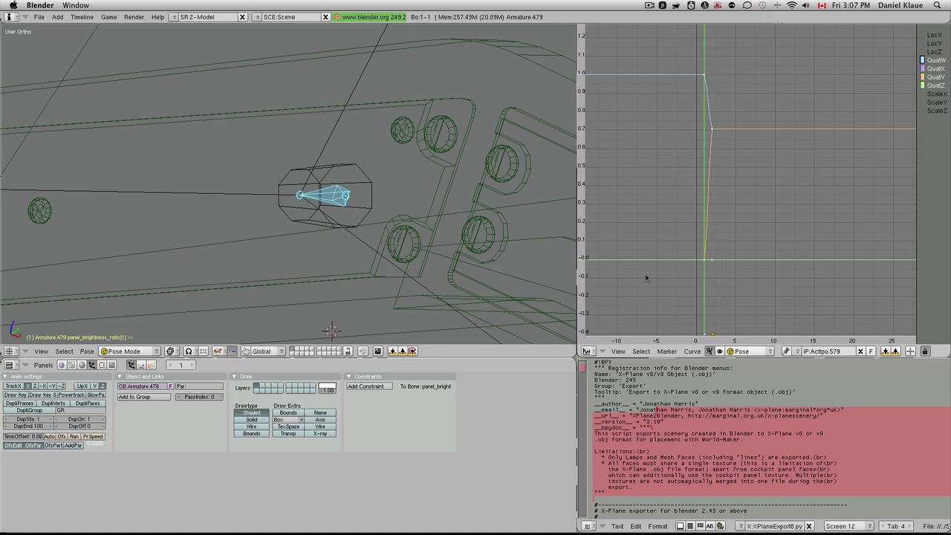
left_click(586, 352)
left_click(606, 259)
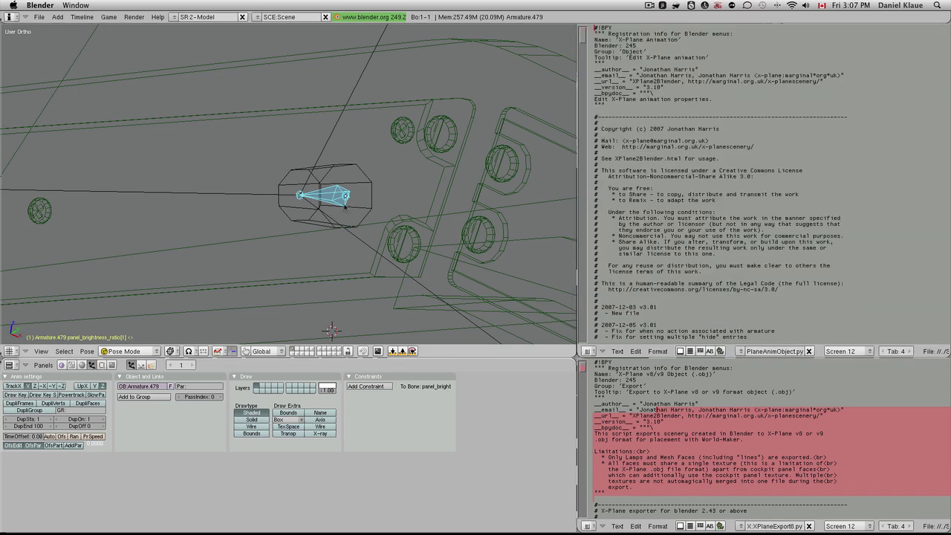
Step: Show the panel textured, check the knob's pose on frames 1 and 2, and delete all of the bone's animation curves
key("alt+z")
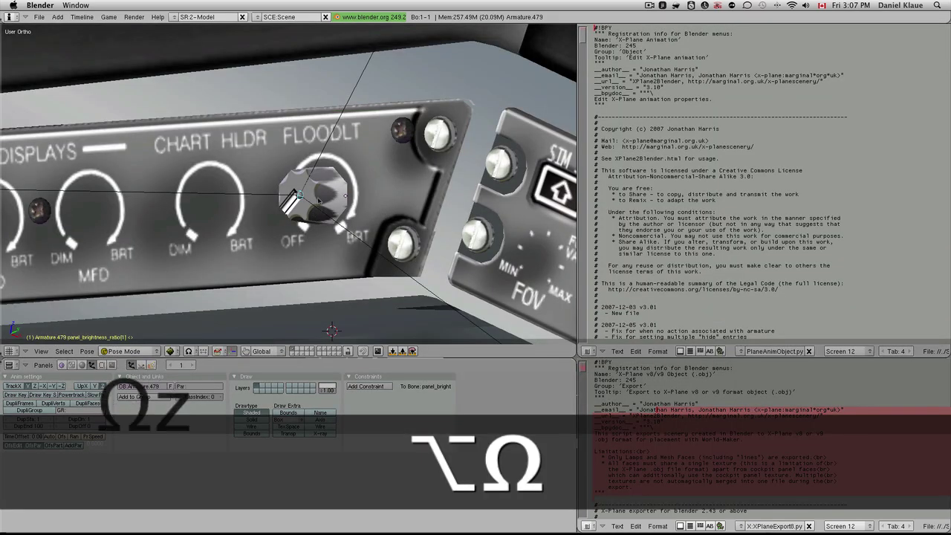
key("Right")
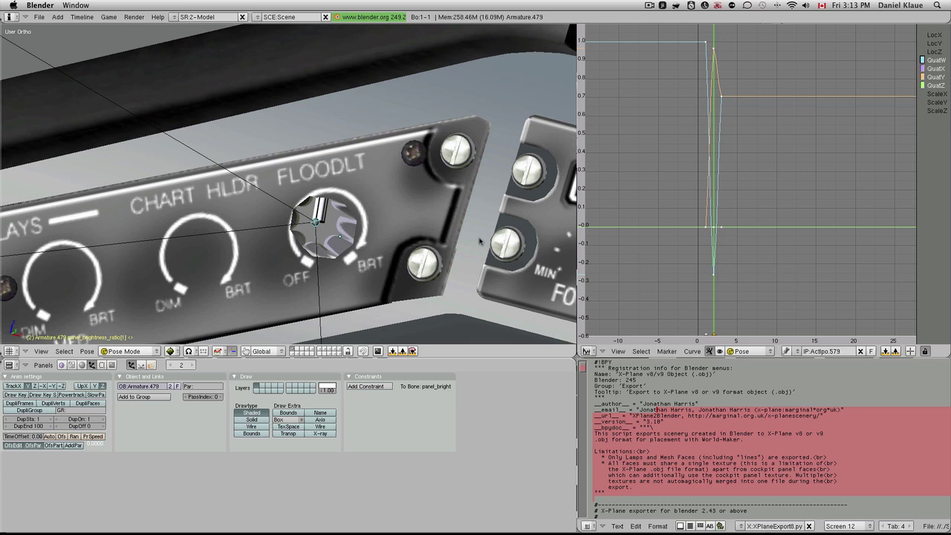
key("Left")
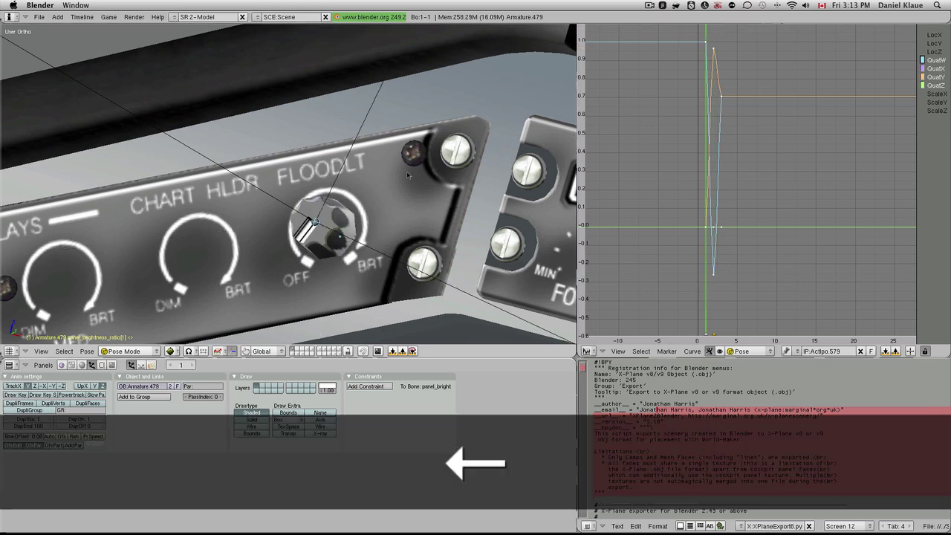
key("a")
key("a")
key("x")
left_click(689, 149)
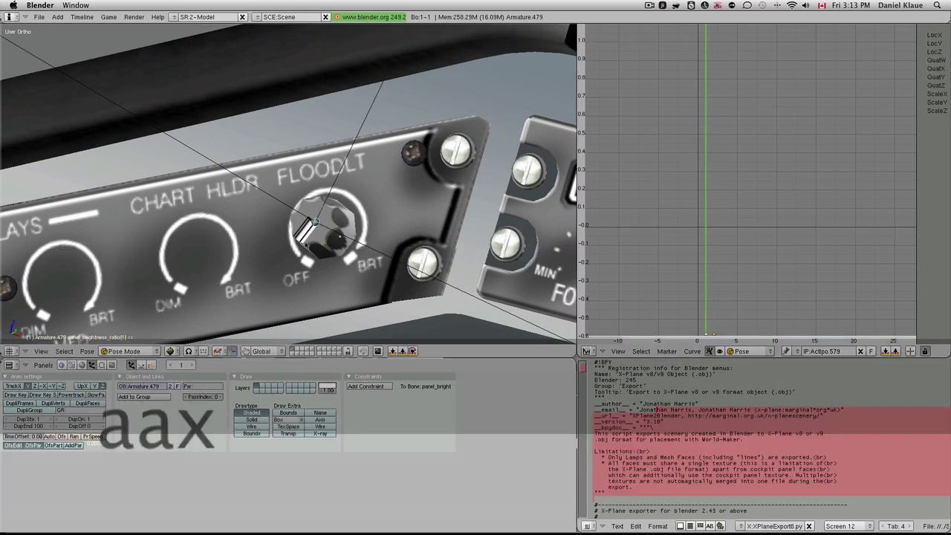
Step: Insert a rotation keyframe for the knob bone at frame 1 with the knob pointing to OFF
key("i")
left_click(365, 226)
scroll(349, 230, "down", 1)
key("KP_1")
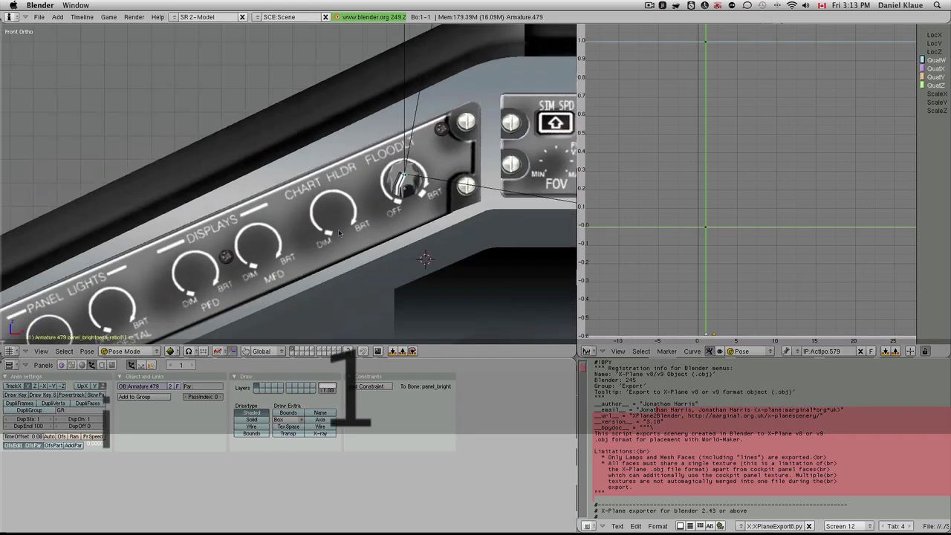
scroll(349, 230, "down", 3)
scroll(349, 230, "up", 3)
Step: On frame 2, rotate the knob bone -160° about its local Y axis and key the rotation
key("Right")
key("r")
key("y")
key("y")
key("ctrl")
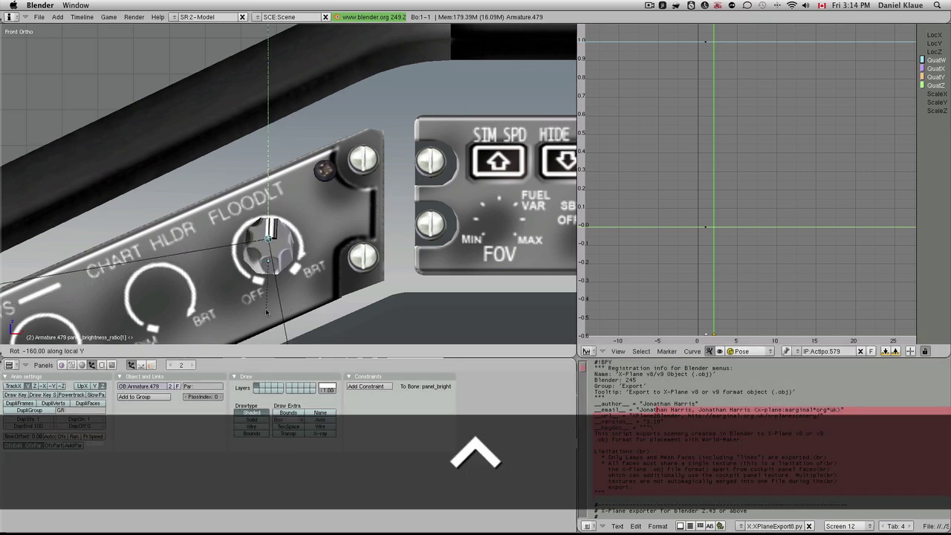
left_click(266, 308)
Step: On frame 3, rotate the knob bone a further -120° about its local Y axis and return to frame 1
key("Right")
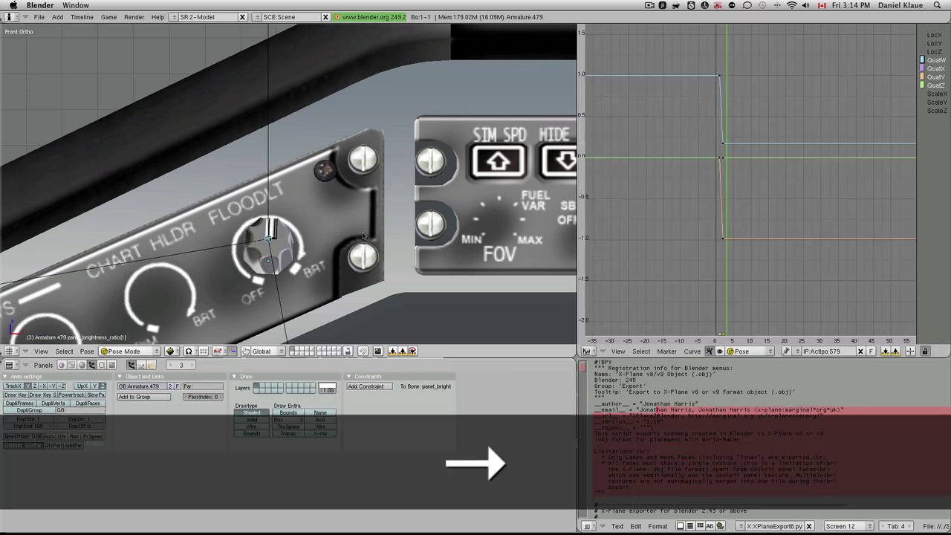
key("r")
key("y")
key("y")
key("ctrl")
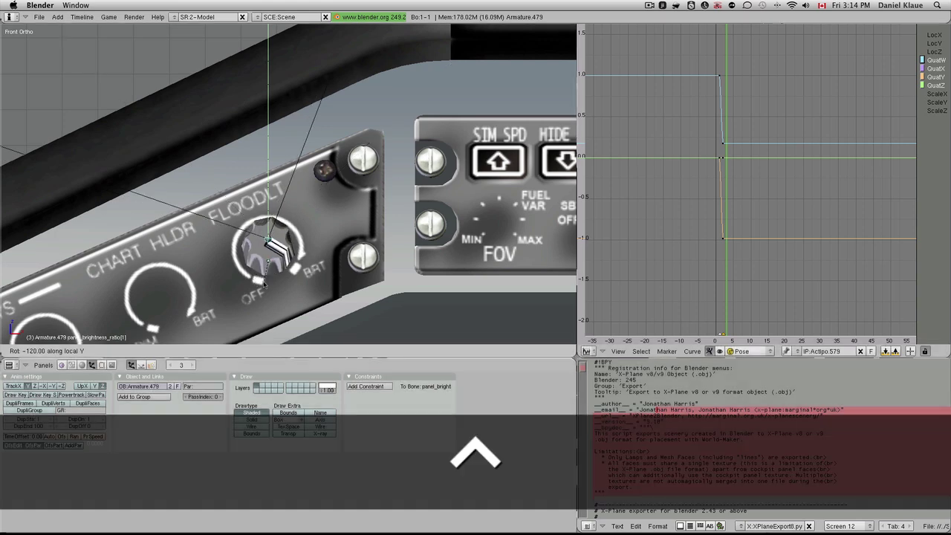
left_click(264, 284)
key("Left")
key("Left")
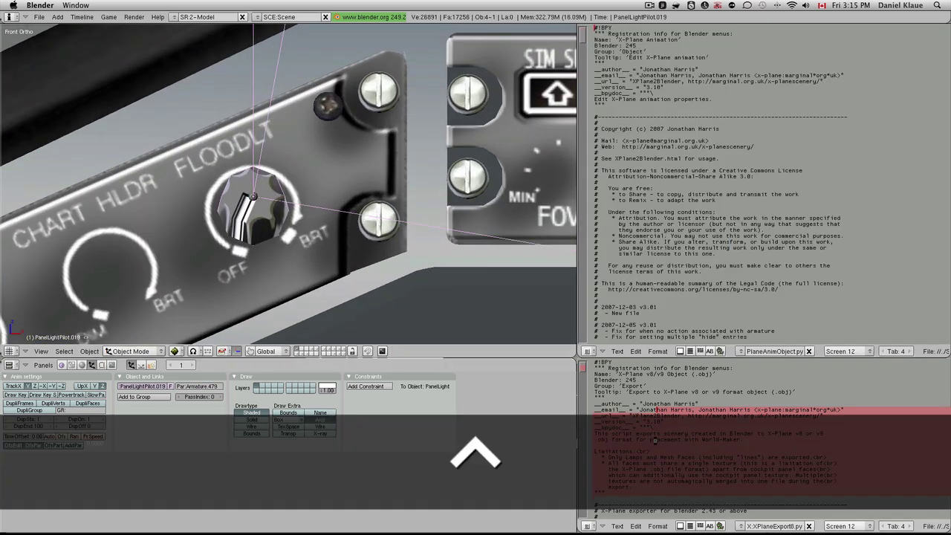
Step: Run the XPlaneExport8.py script, switch to X-Plane, and test turning the FLOODLT knob back and forth
key("alt+p")
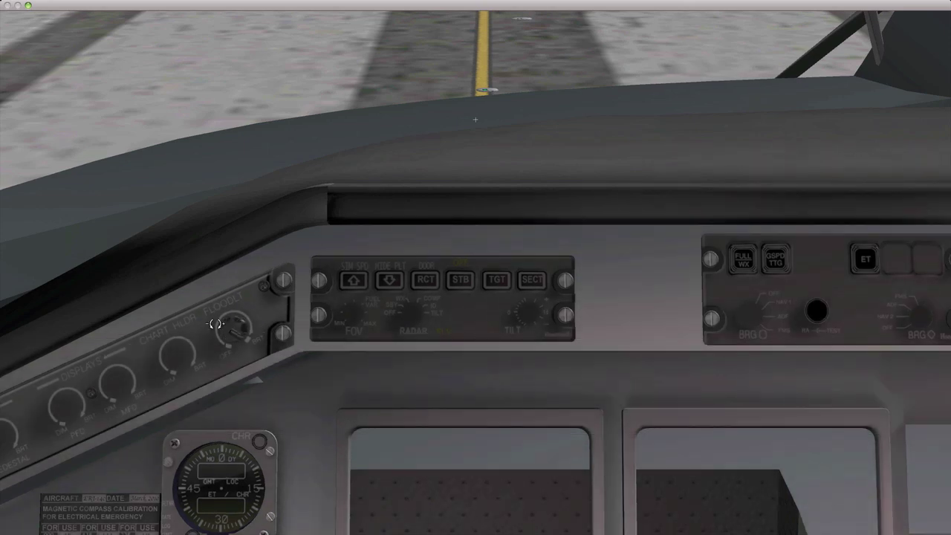
left_click(260, 333)
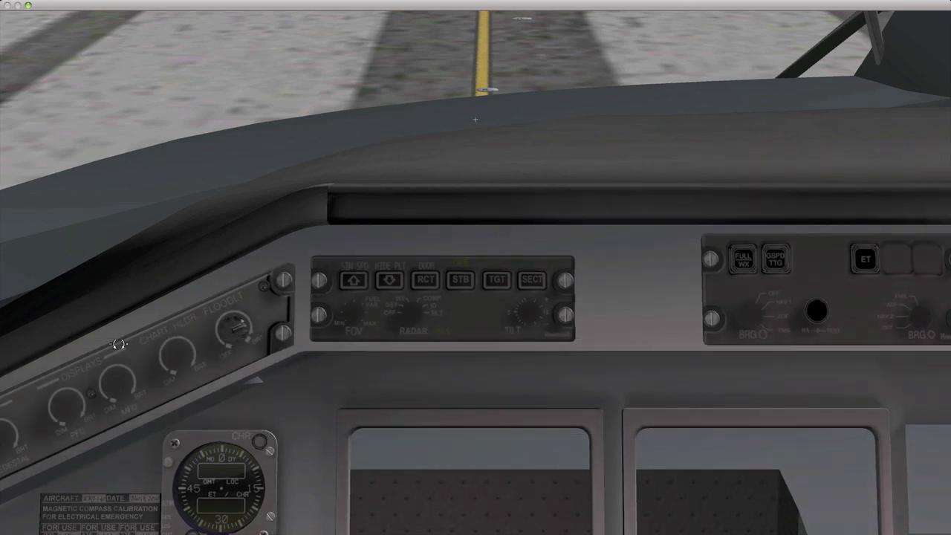
scroll(236, 330, "up", 2)
scroll(236, 332, "down", 2)
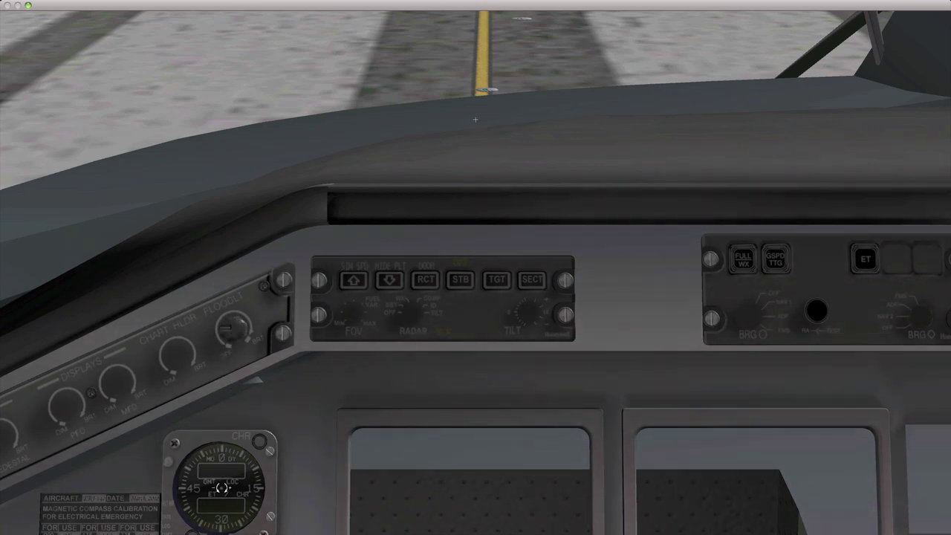
scroll(227, 332, "up", 2)
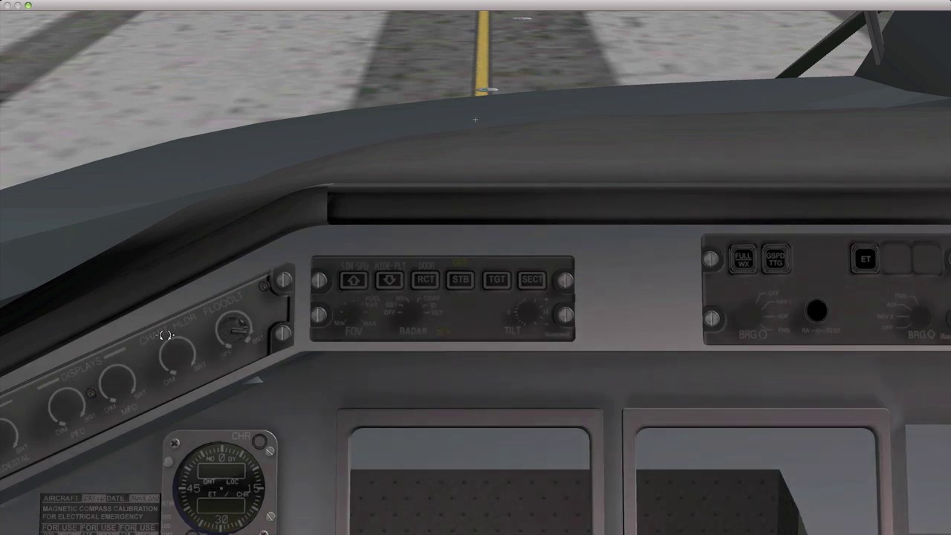
scroll(236, 332, "down", 2)
scroll(226, 332, "up", 2)
scroll(227, 332, "down", 2)
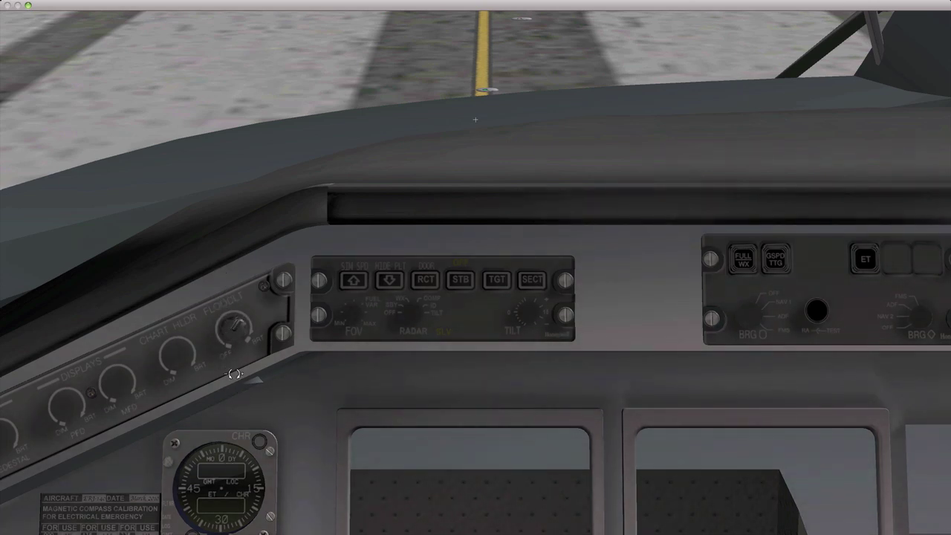
scroll(238, 327, "up", 2)
Step: Switch back to Blender and snap the 3D cursor to the selected FLOODLT knob
left_click(70, 15)
key("super+Tab")
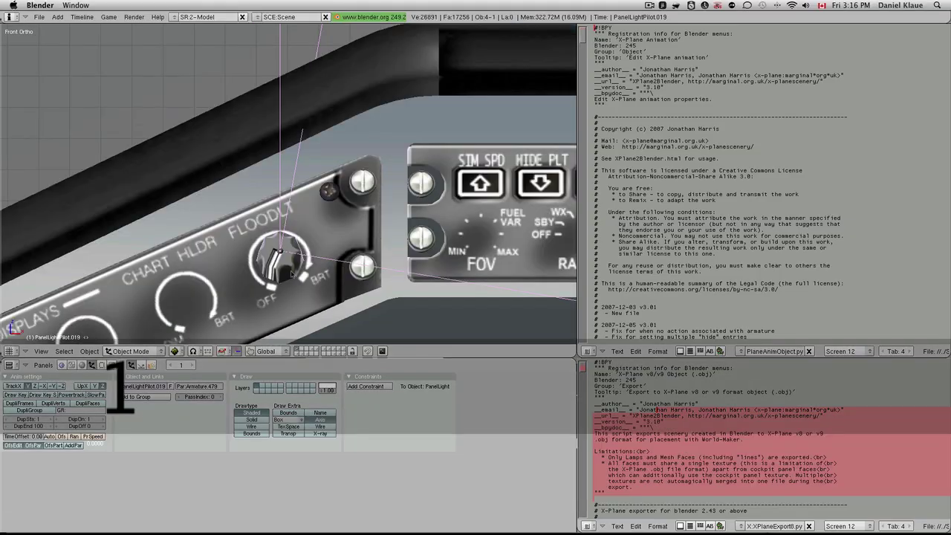
scroll(306, 264, "up", 2)
key("shift+s")
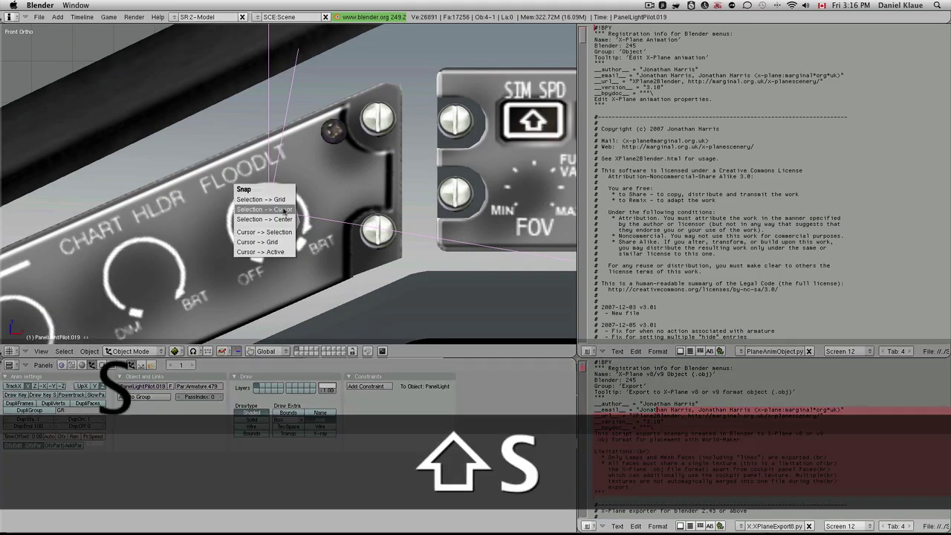
left_click(286, 232)
Step: Add a filled mesh circle at the 3D cursor with 8 vertices and a radius of 0.01
scroll(286, 232, "down", 3)
key("space")
left_click(392, 260)
left_click(394, 256)
type(".01")
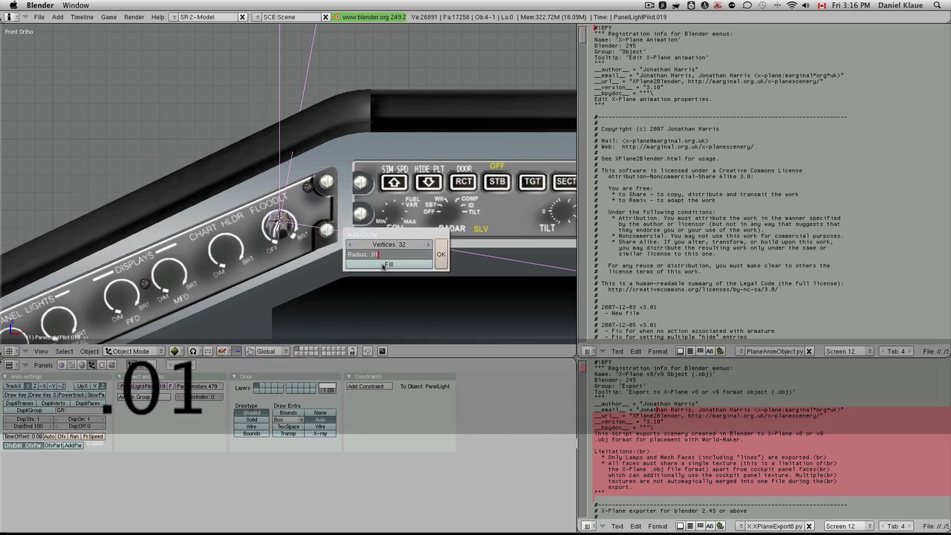
key("Return")
left_click(401, 245)
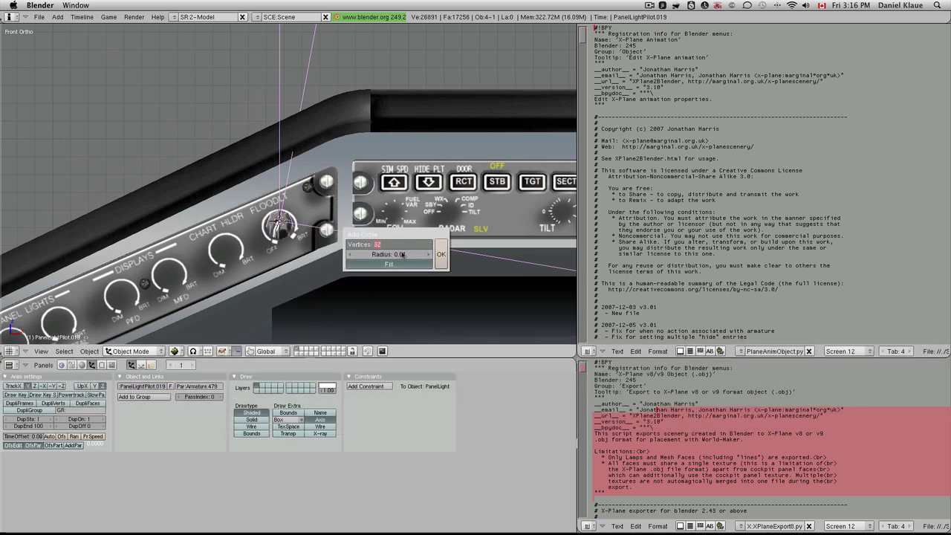
type("8")
key("Return")
Step: Rotate the circle 18° in the side view to match the panel's tilt and move it along its local Z axis
key("KP_3")
key("Tab")
key("z")
key("r")
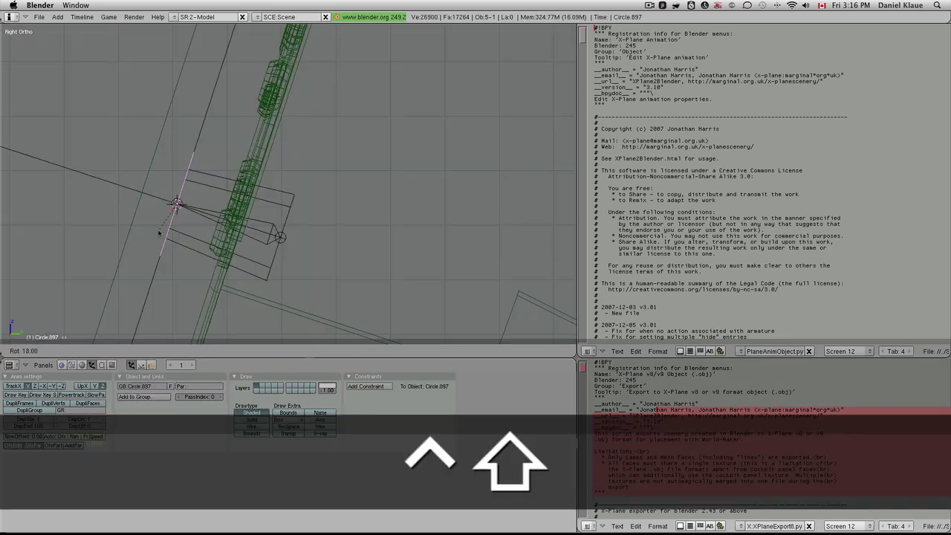
left_click(159, 233)
key("g")
key("z")
key("z")
left_click(229, 236)
Step: Enlarge the circle in the front view so that it covers the FLOODLT knob
key("KP_1")
scroll(272, 244, "up", 4)
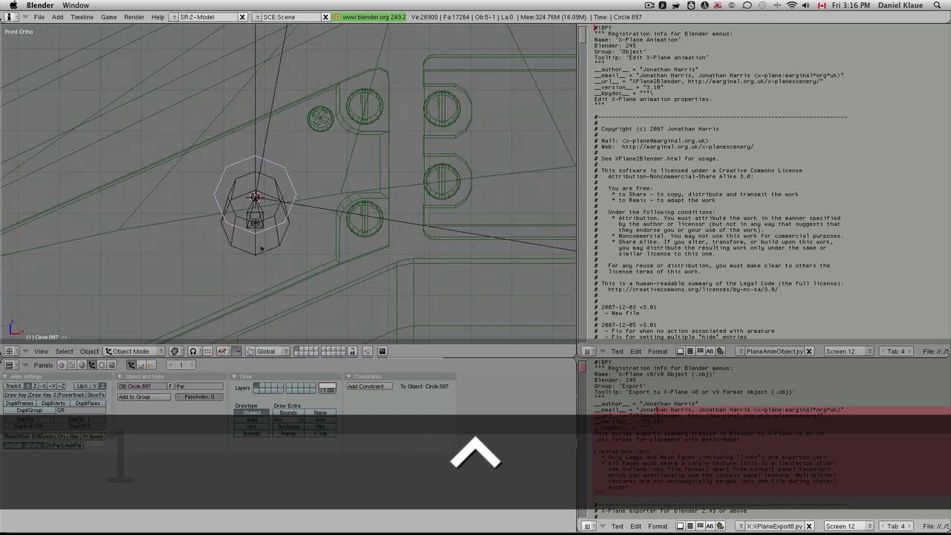
key("z")
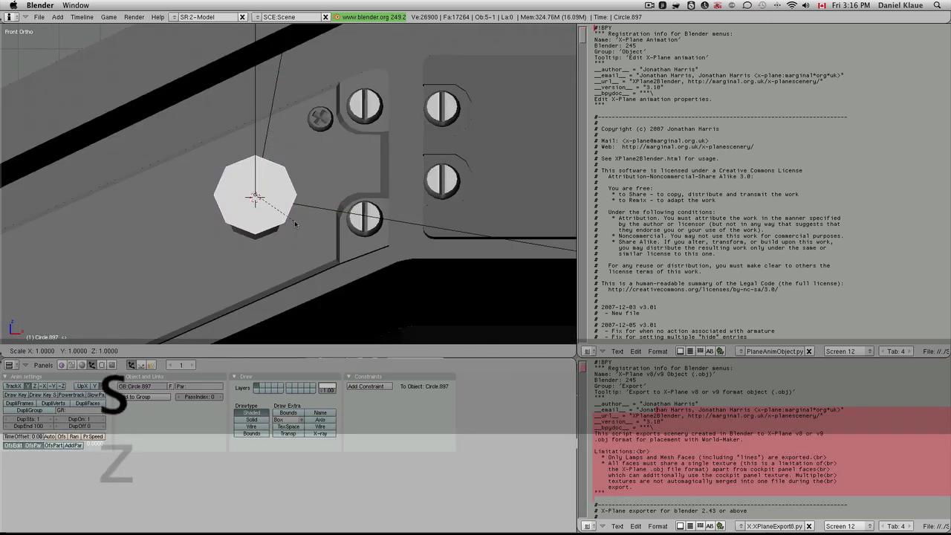
key("s")
left_click(302, 239)
scroll(301, 239, "down", 3)
middle_click_drag(302, 239, 253, 223)
Step: Restore the textured display and flip the normals of the circle's faces
key("alt+z")
key("Tab")
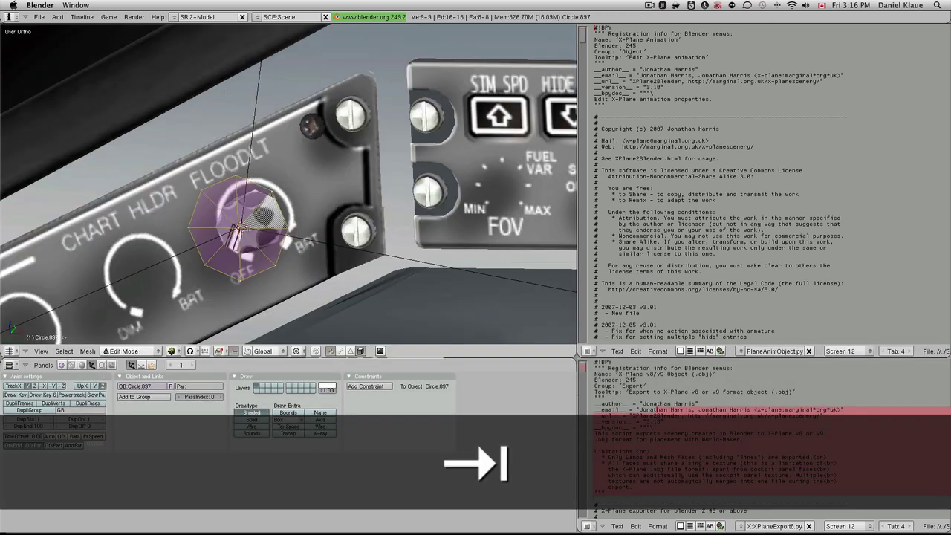
key("w")
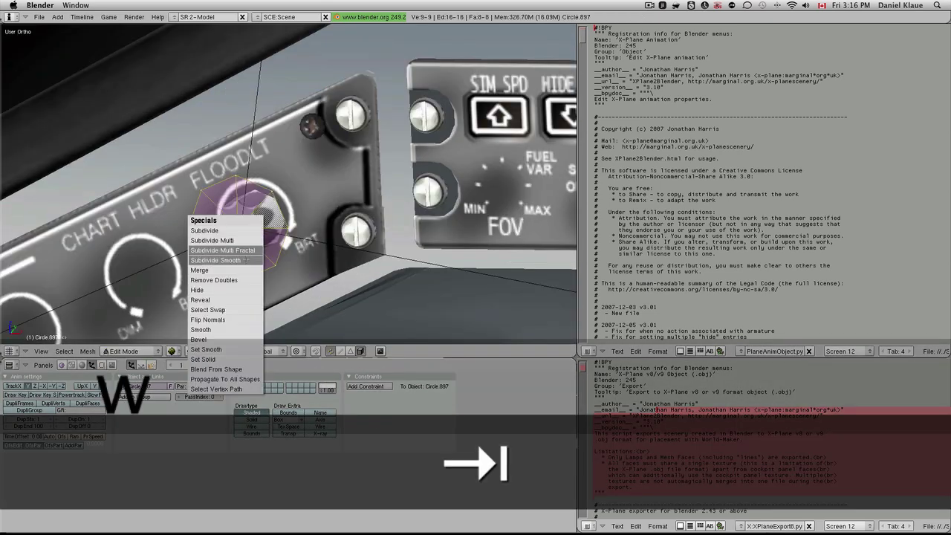
left_click(233, 319)
Step: Unwrap the circle from the front view and assign the ERJ140_cockpit.png texture to it in the UV editor
key("KP_1")
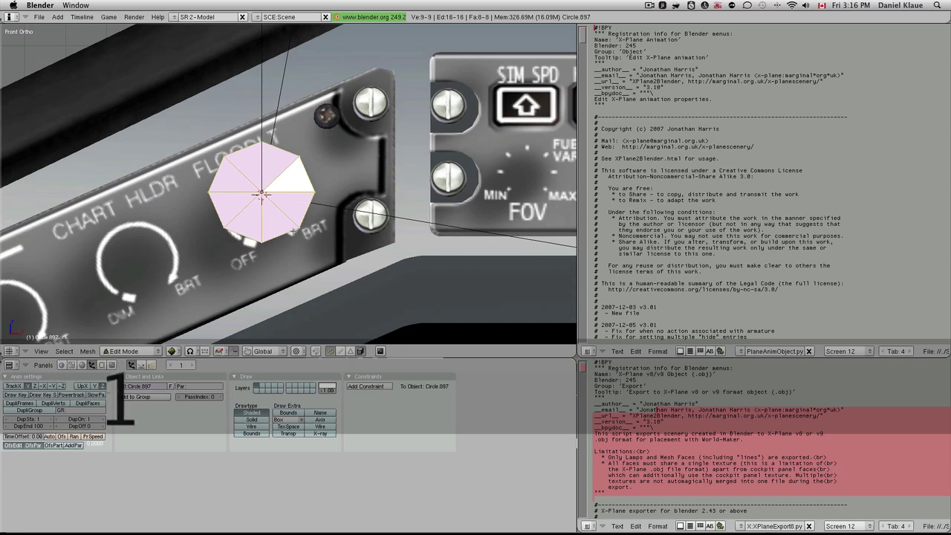
key("u")
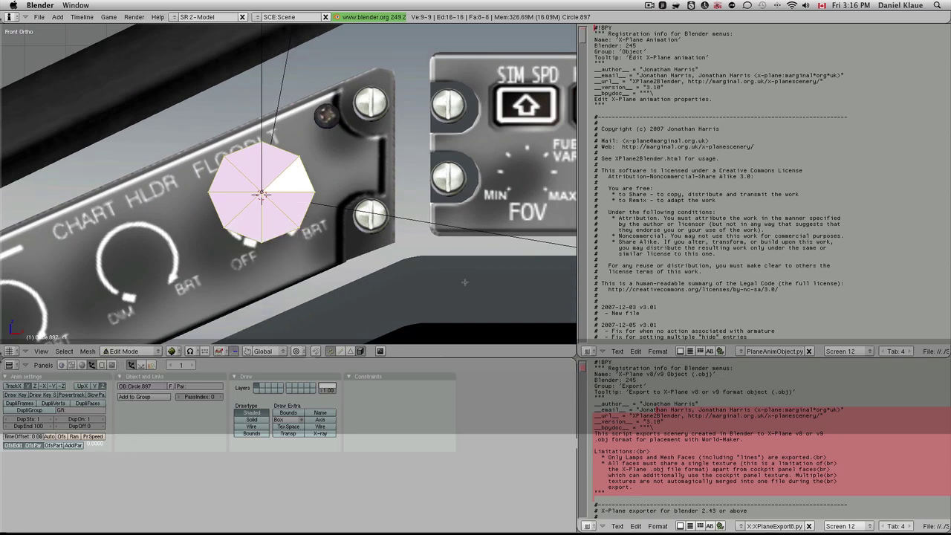
left_click(586, 351)
left_click(617, 410)
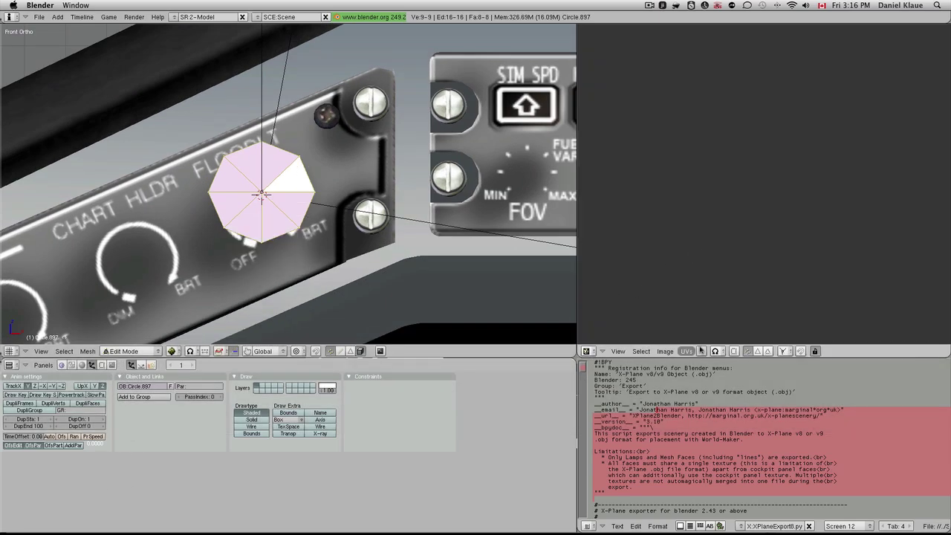
left_click(703, 350)
left_click(735, 334)
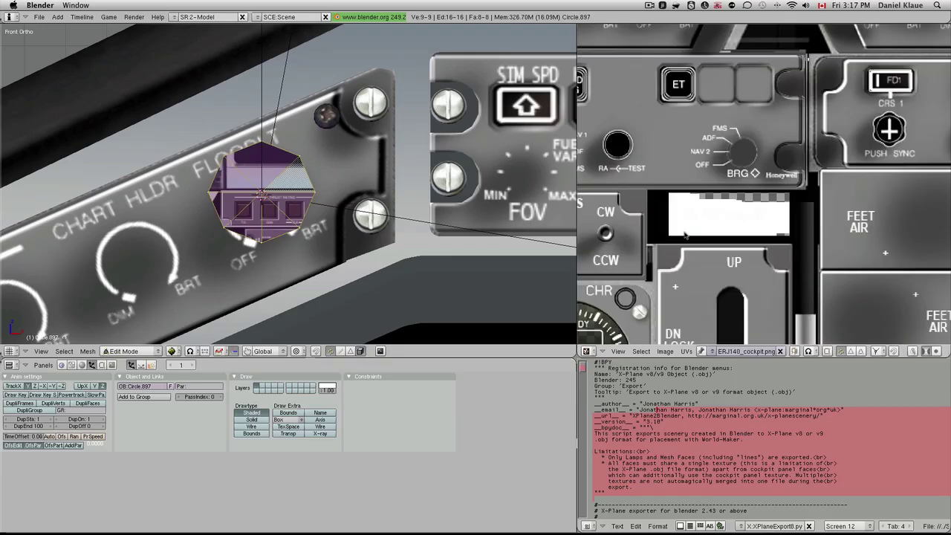
Step: Shrink the circle's UVs and move them onto the transparent area of the cockpit texture below the Honeywell panel
scroll(685, 235, "down", 4)
key("g")
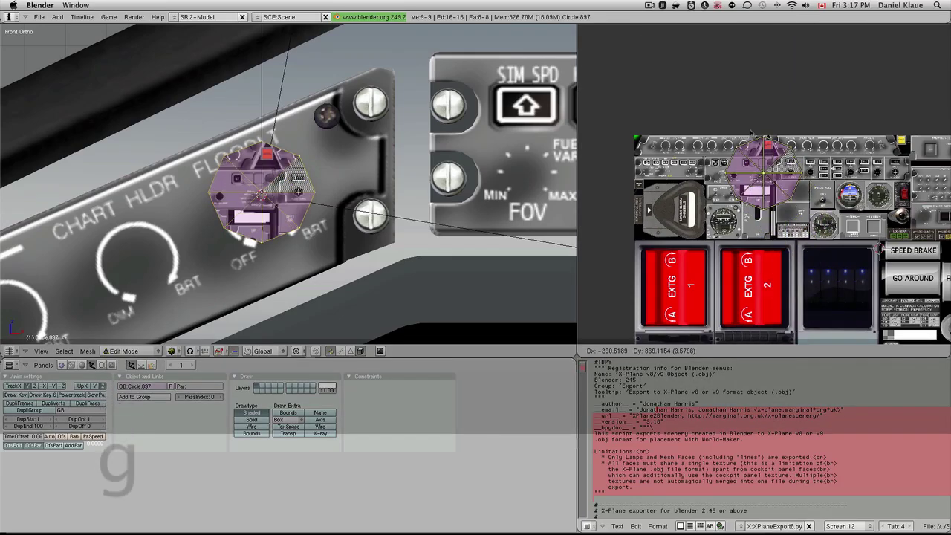
left_click(817, 276)
key("s")
left_click(765, 195)
scroll(734, 237, "up", 5)
key("g")
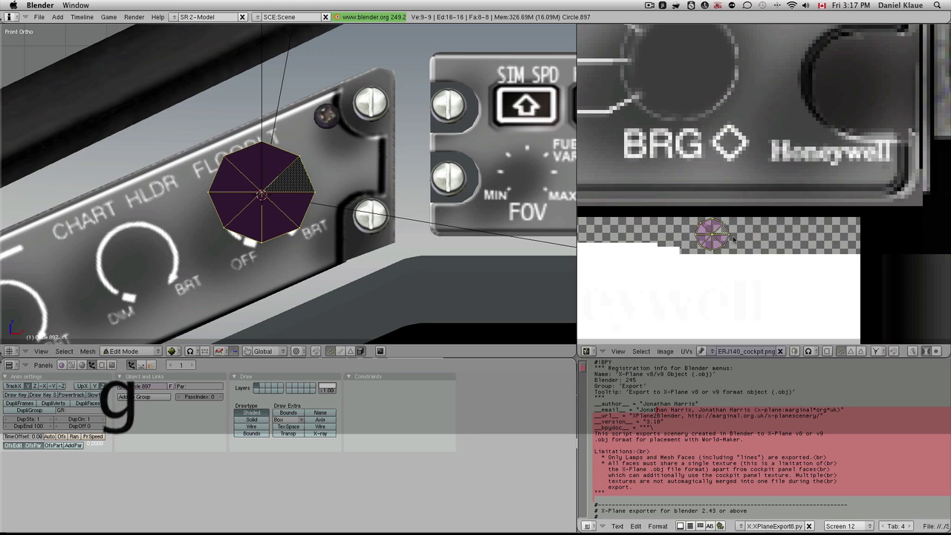
key("Tab")
Step: Run the PlaneAnimObject.py script on the FLOODLT knob and set its manipulator to ATTR_manip_none
key("z")
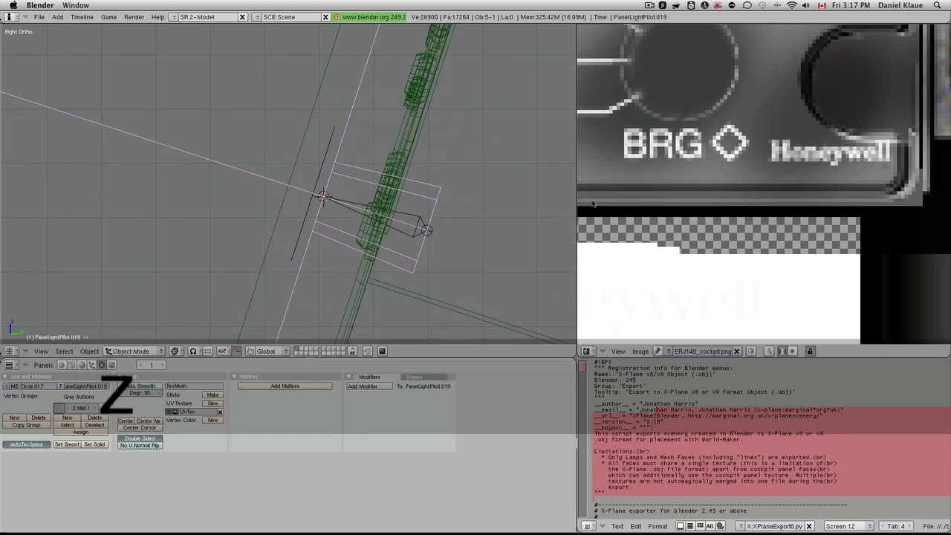
left_click(586, 351)
left_click(605, 260)
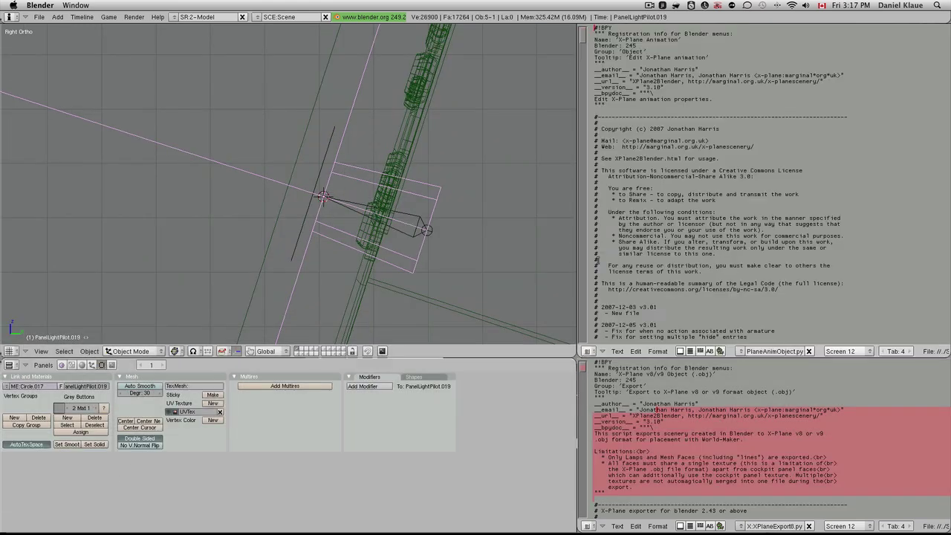
key("alt+p")
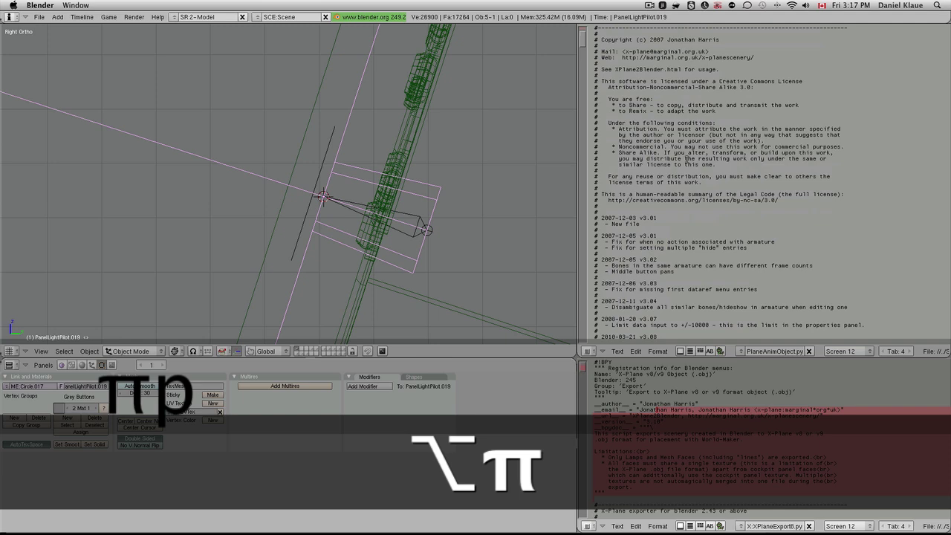
key("alt+p")
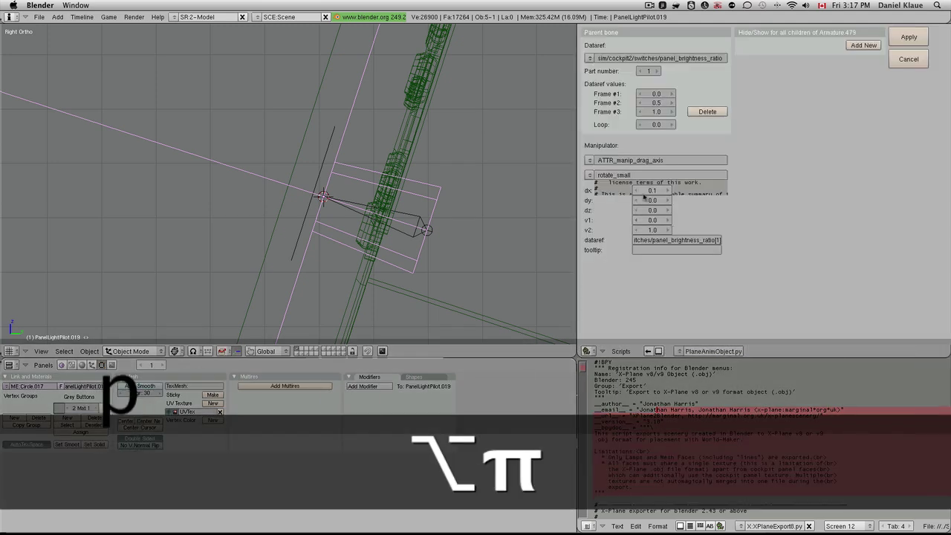
left_click(598, 161)
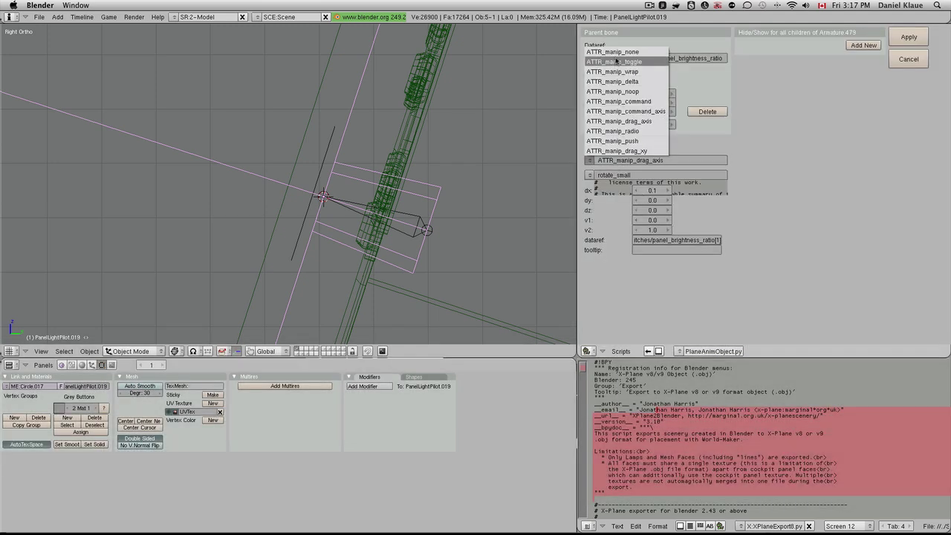
left_click(612, 52)
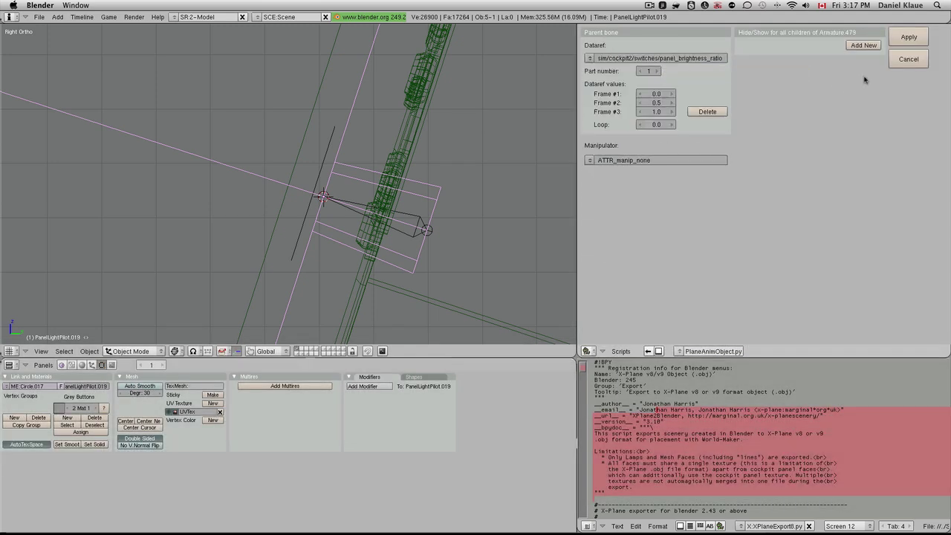
left_click(909, 37)
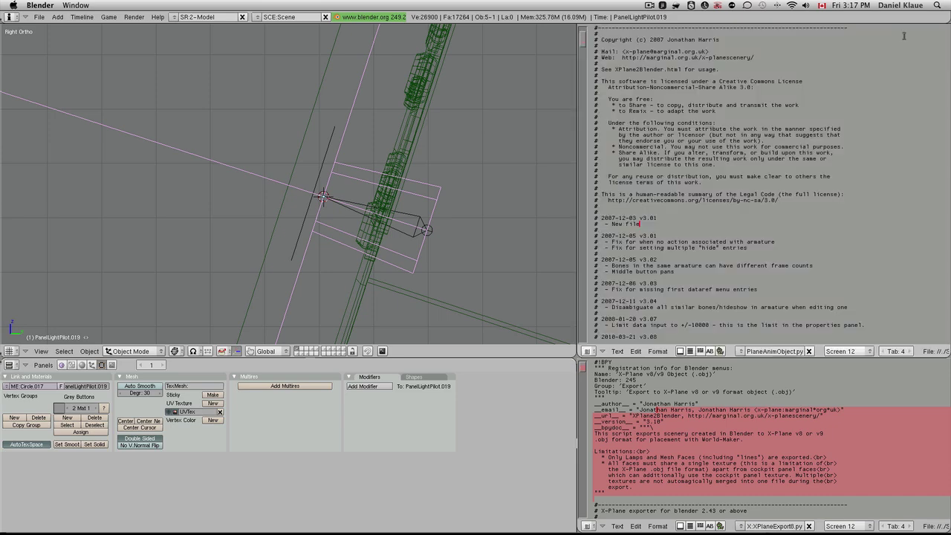
Step: Snap the 3D cursor to the cover circle and add a new armature there
right_click(321, 173)
key("shift+s")
left_click(325, 190)
scroll(319, 208, "down", 3)
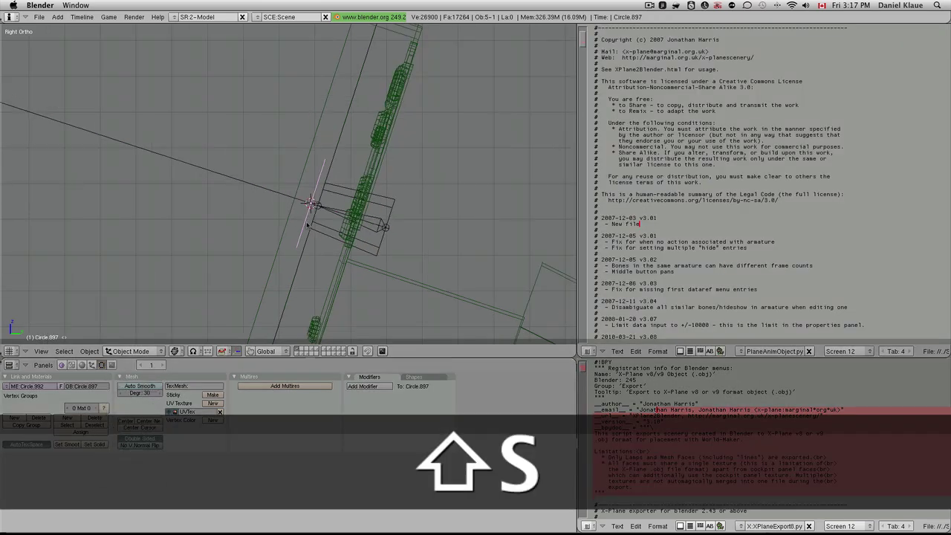
key("space")
left_click(360, 319)
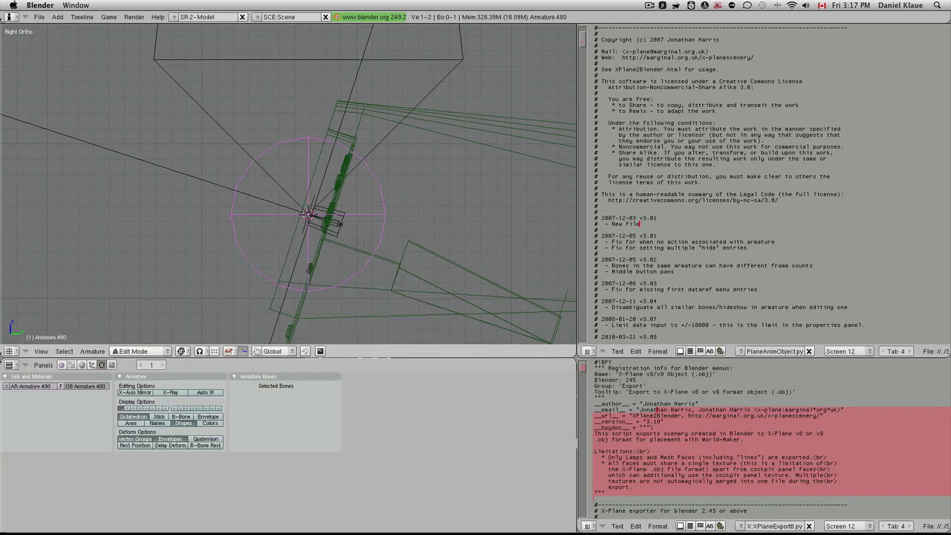
middle_click_drag(359, 319, 315, 293)
key("Tab")
scroll(341, 275, "up", 4)
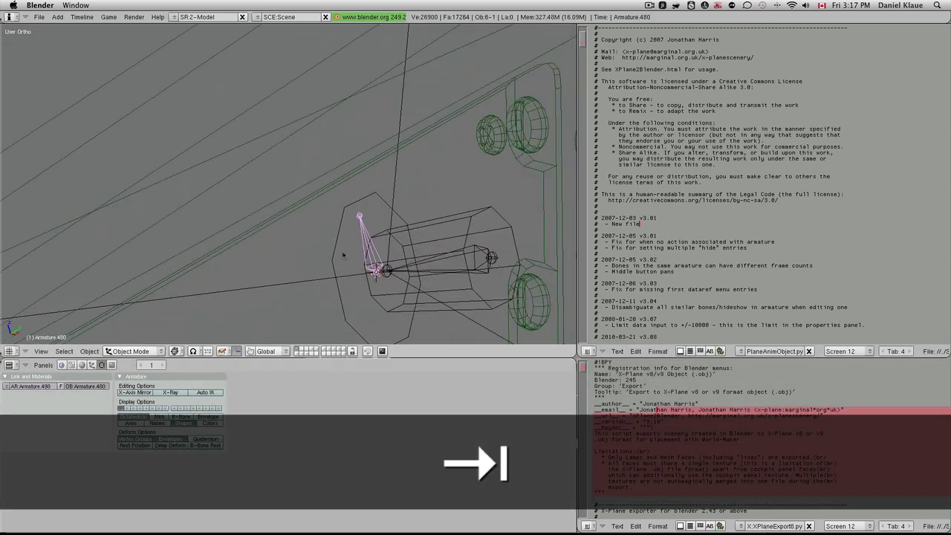
Step: Insert keyframes for the new armature's bone at frames 1 and 2 in pose mode and return to frame 1
key("ctrl+Tab")
right_click(360, 219)
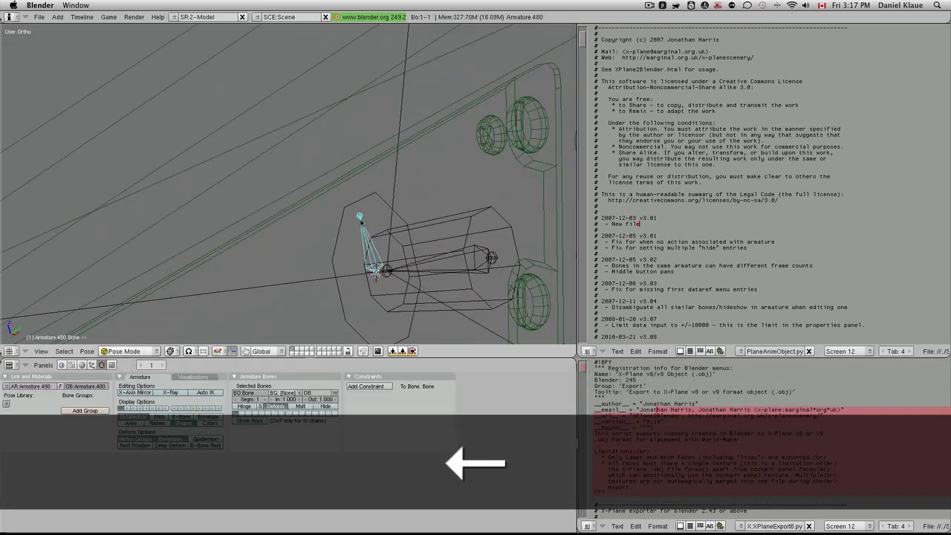
key("i")
left_click(360, 220)
key("Right")
key("i")
left_click(360, 220)
key("Right")
key("Left")
key("Left")
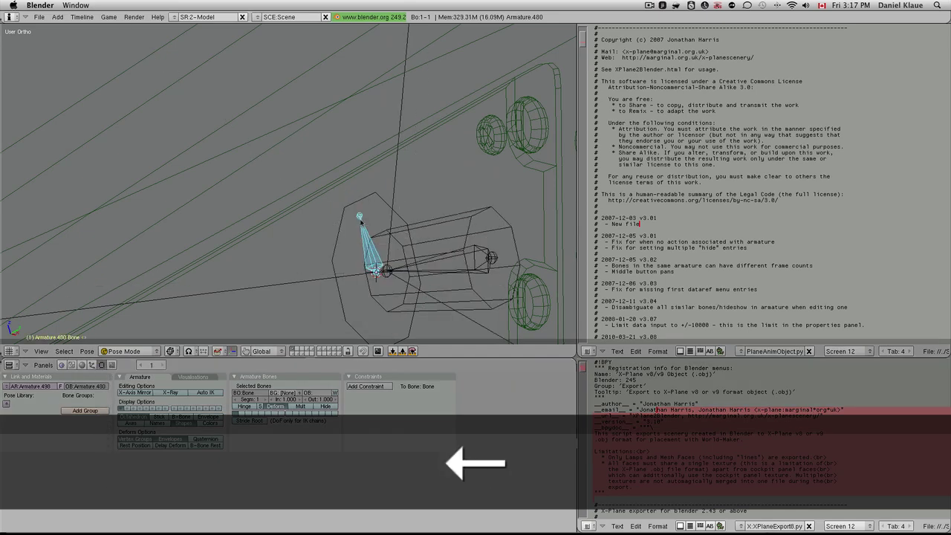
Step: Parent the cover circle to the new armature's bone
right_click(373, 214, "shift")
key("ctrl+p")
left_click(373, 215)
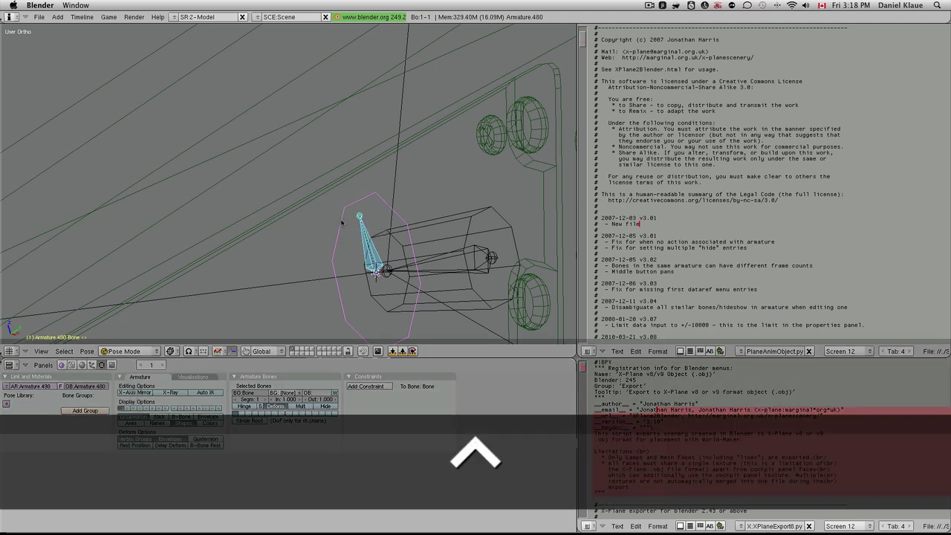
Step: Set the cover circle's animation dataref to sim/cockpit2/switches/panel_brightness_ratio with part number 1
key("KP_1")
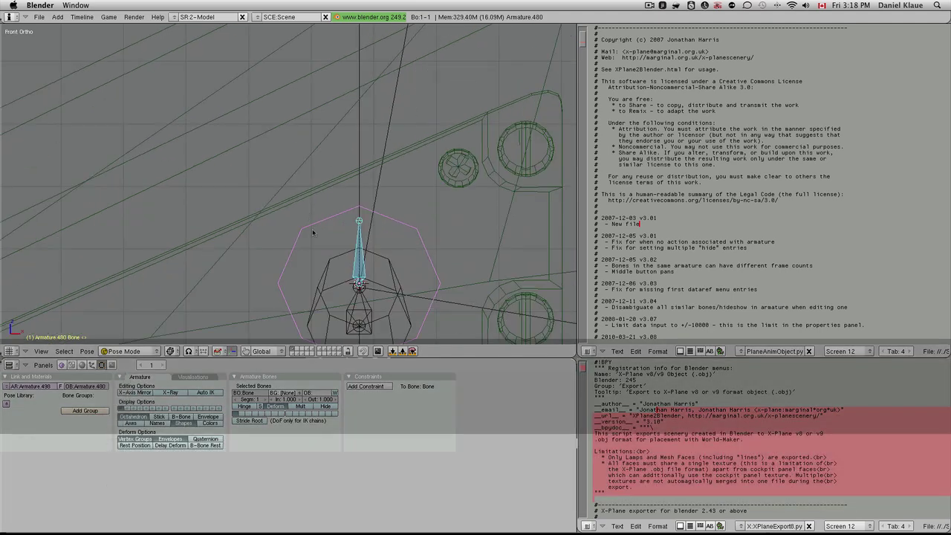
right_click(310, 217)
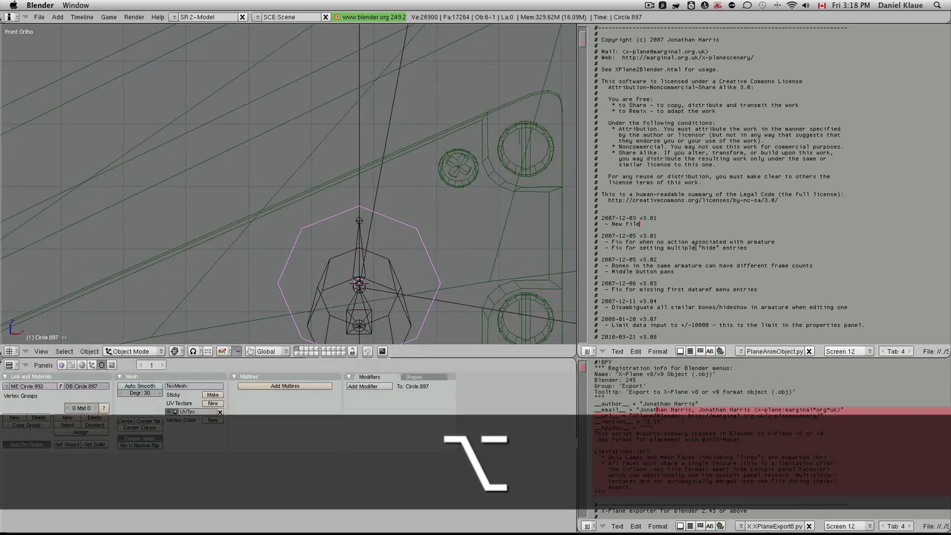
key("alt+p")
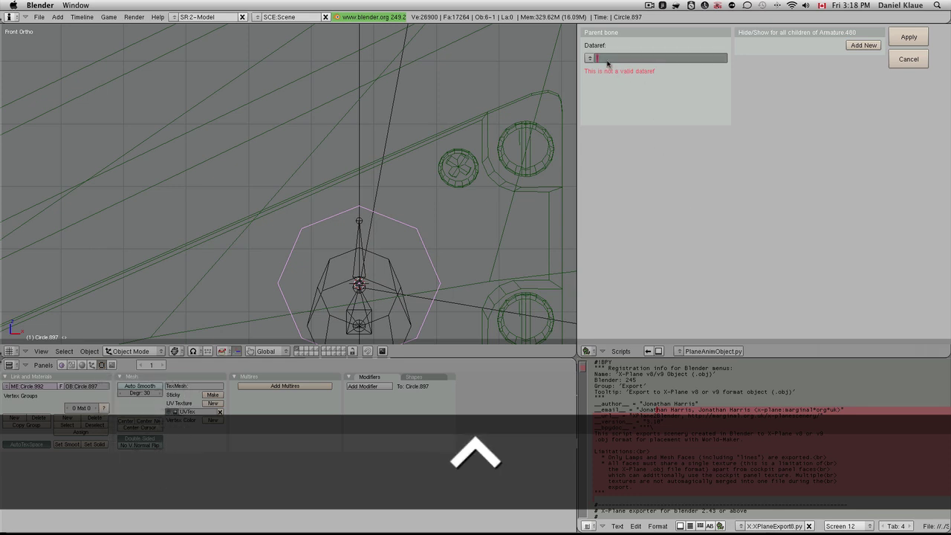
type("sim/cockpit2/switches/panel_brightness_ratio")
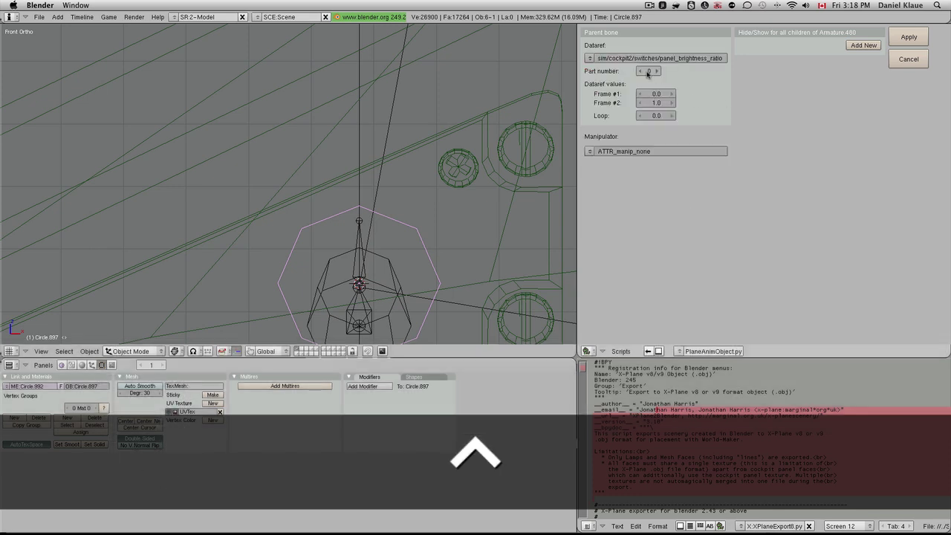
left_click(649, 72)
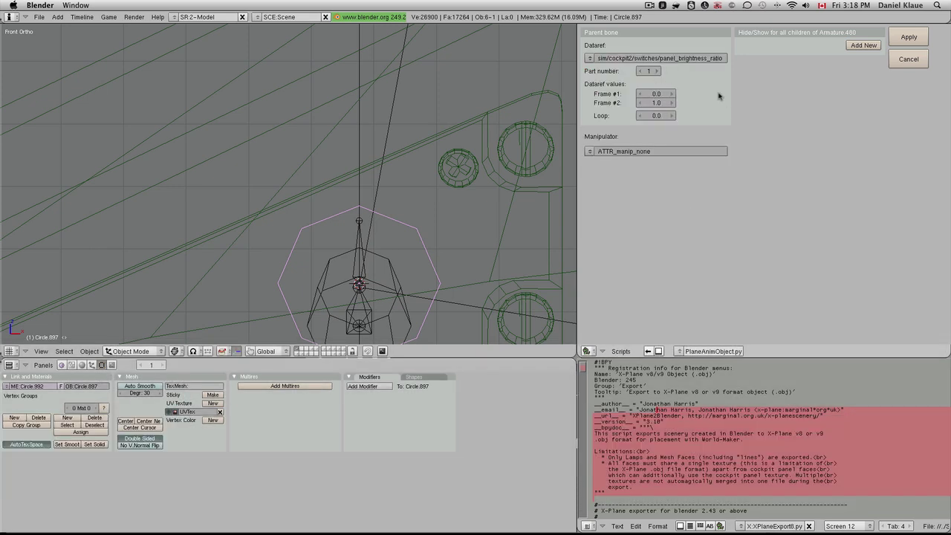
Step: Give the cover circle an ATTR_manip_drag_axis manipulator with the rotate_small cursor
left_click(587, 150)
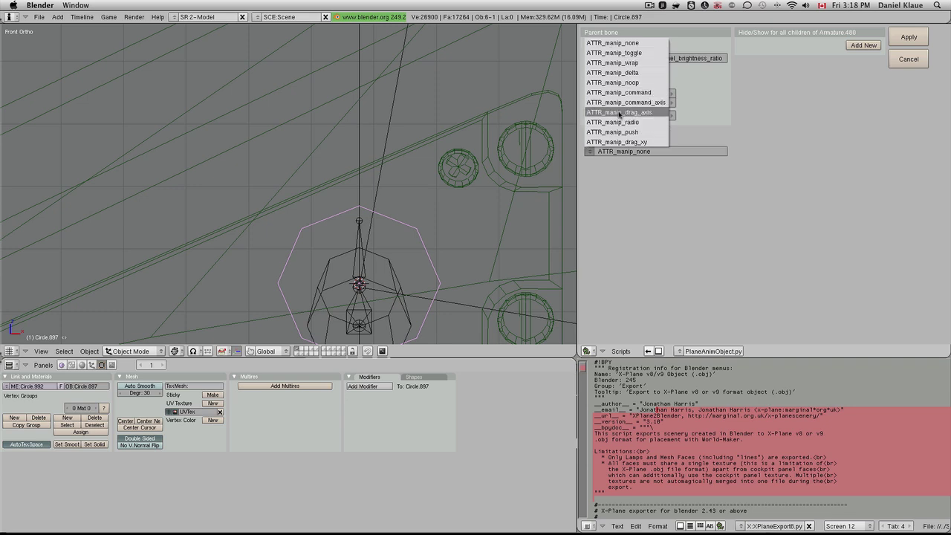
left_click(620, 113)
left_click(589, 166)
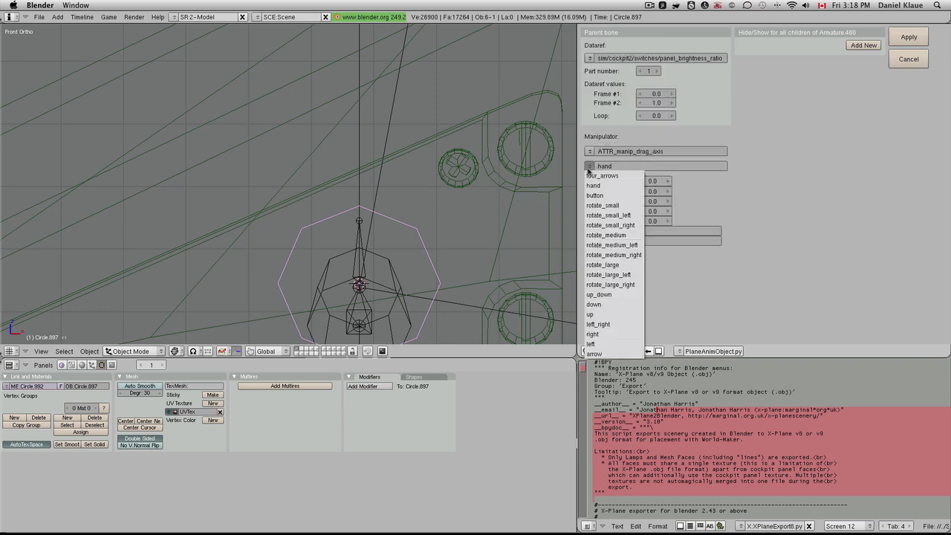
left_click(592, 205)
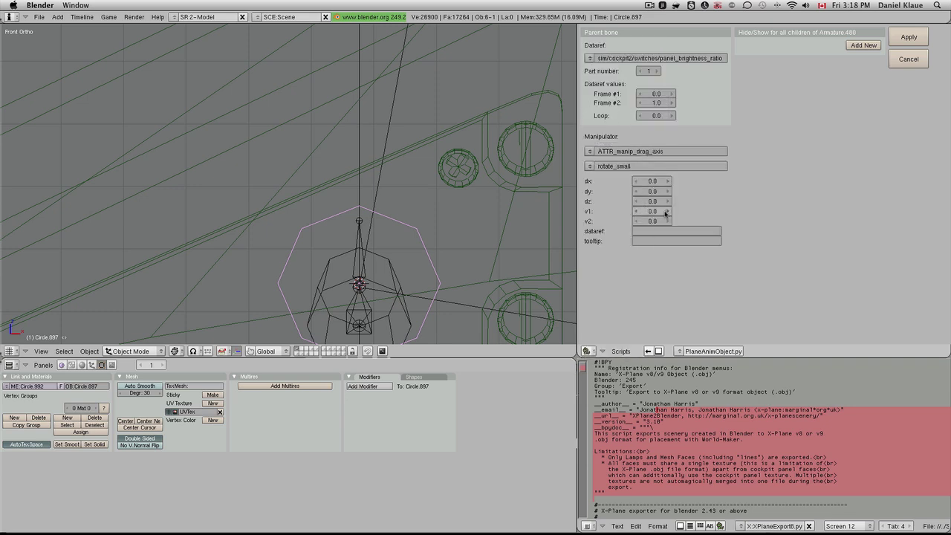
Step: Display the circle's object axes and set the manipulator's dx to 0.1 and v2 to 1.0
scroll(484, 182, "down", 5)
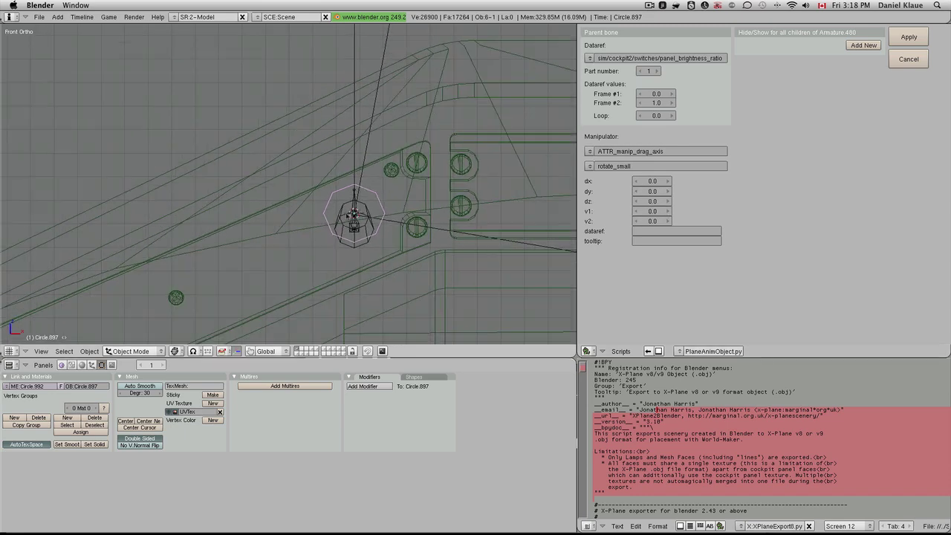
left_click(91, 365)
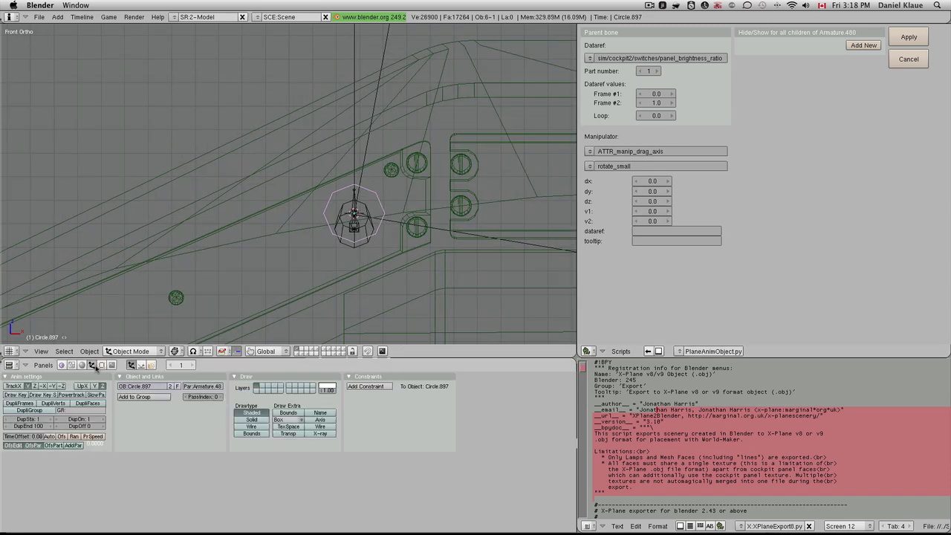
left_click(321, 419)
scroll(346, 208, "down", 6)
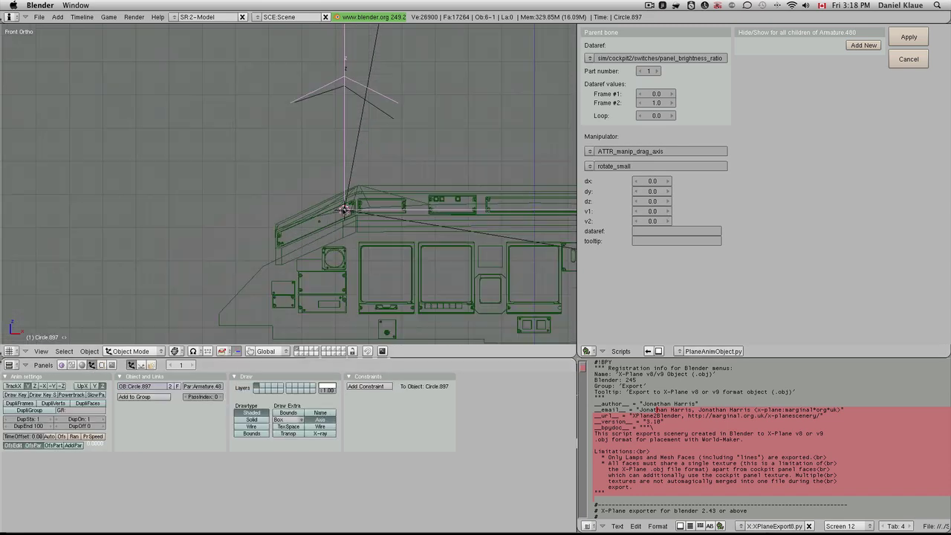
left_click(652, 180)
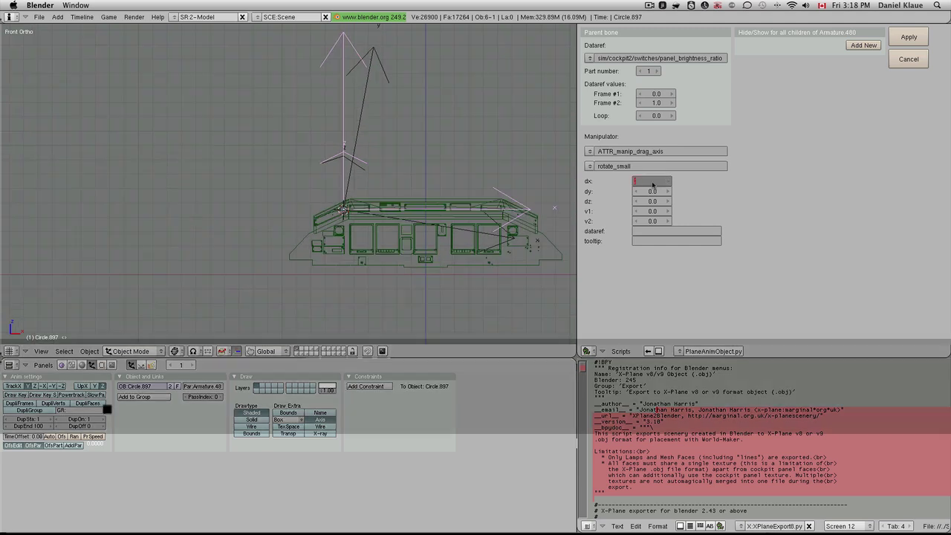
type("0.1")
key("Return")
Step: Set the manipulator's dataref to sim/cockpit2/switches/panel_brightness_ratio[1] and apply the animation settings
left_click(660, 231)
type("sim/cockpit2/switches/panel_brightness_ratio")
type("[1]")
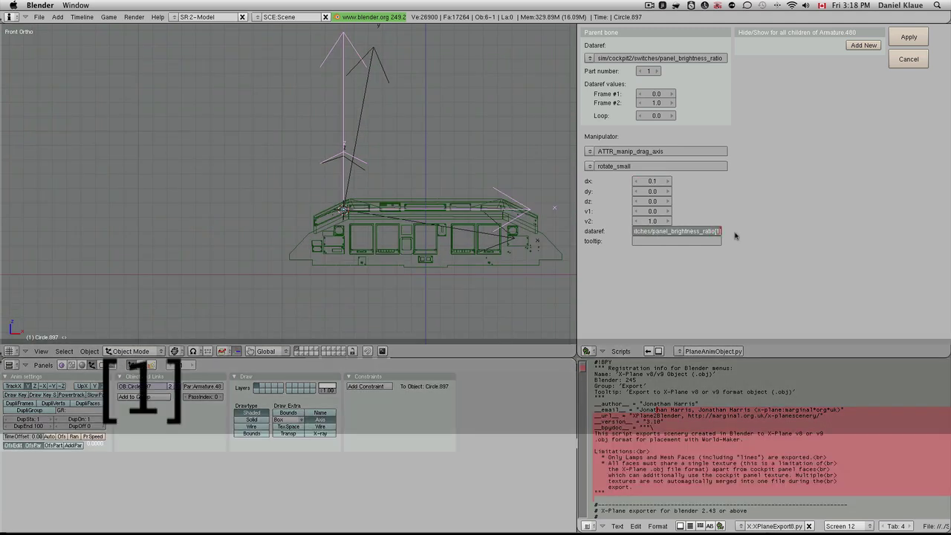
key("Return")
left_click(908, 37)
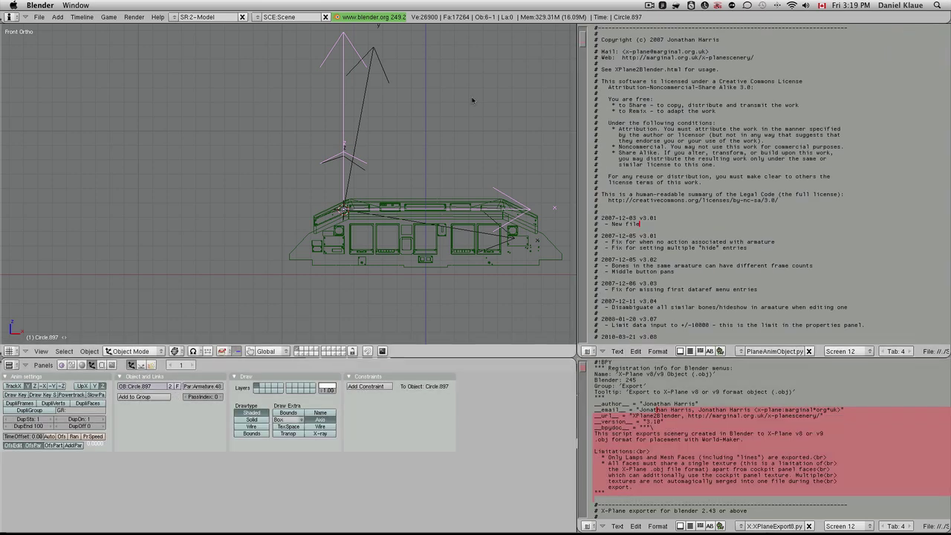
Step: Save the Blender file over the existing one and run the XPlaneExport8.py export script
key("ctrl+w")
left_click(471, 95)
key("alt+p")
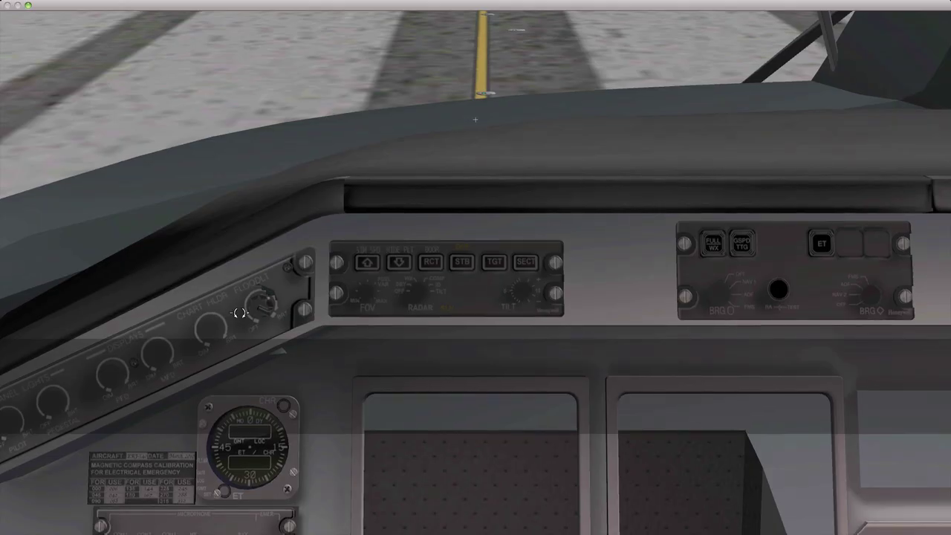
Step: Switch to X-Plane and test the FLOODLT knob's response through its cover circle
left_click(247, 304)
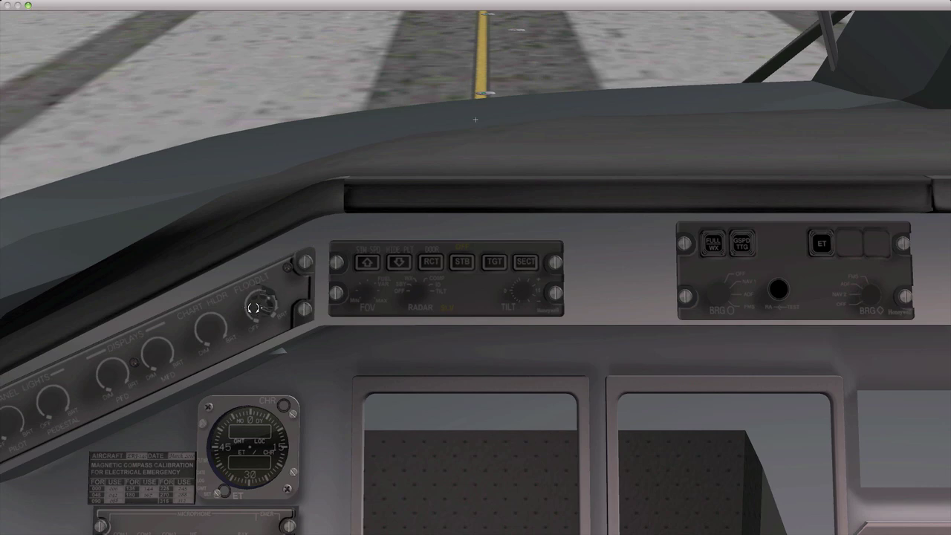
left_click(254, 308)
left_click(261, 304)
Step: Switch back to Blender and inspect the cover circle and the surrounding panel in solid display
key("w")
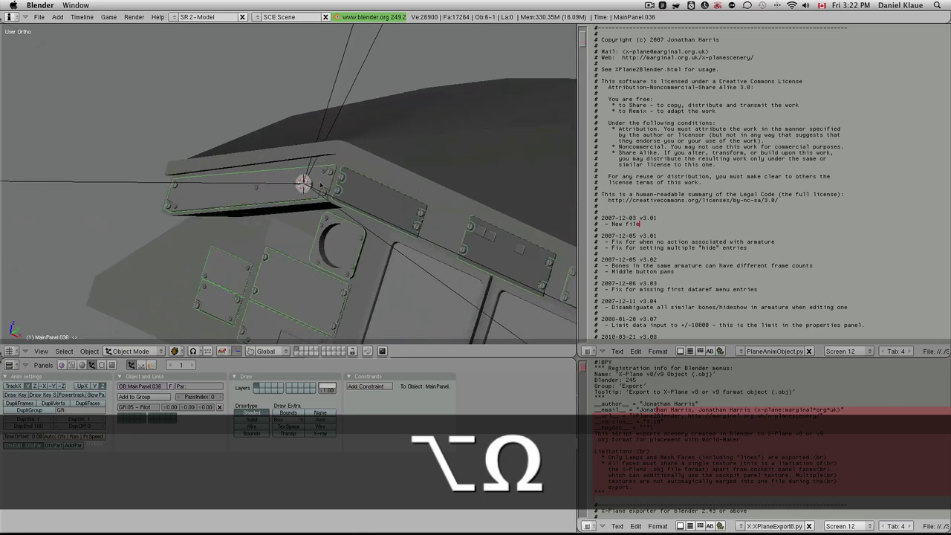
scroll(338, 179, "up", 5)
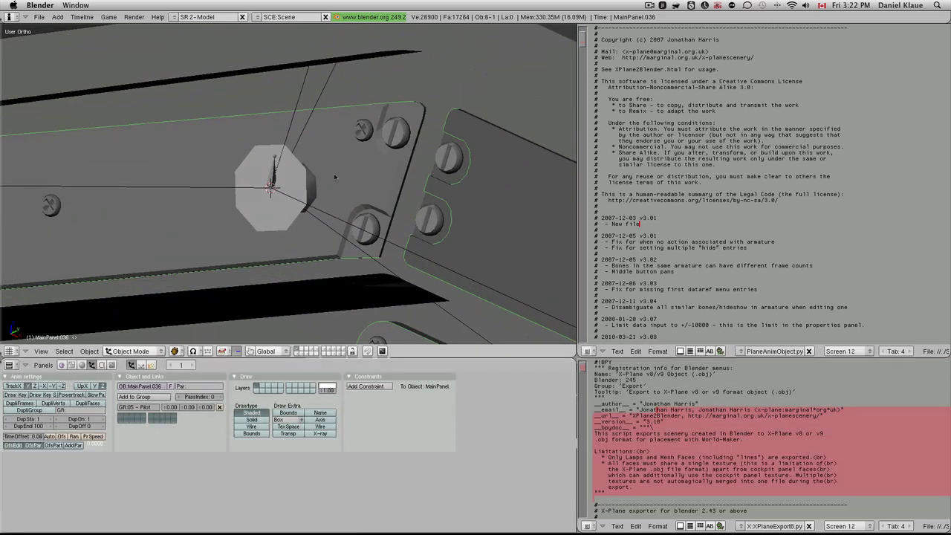
scroll(430, 200, "down", 4)
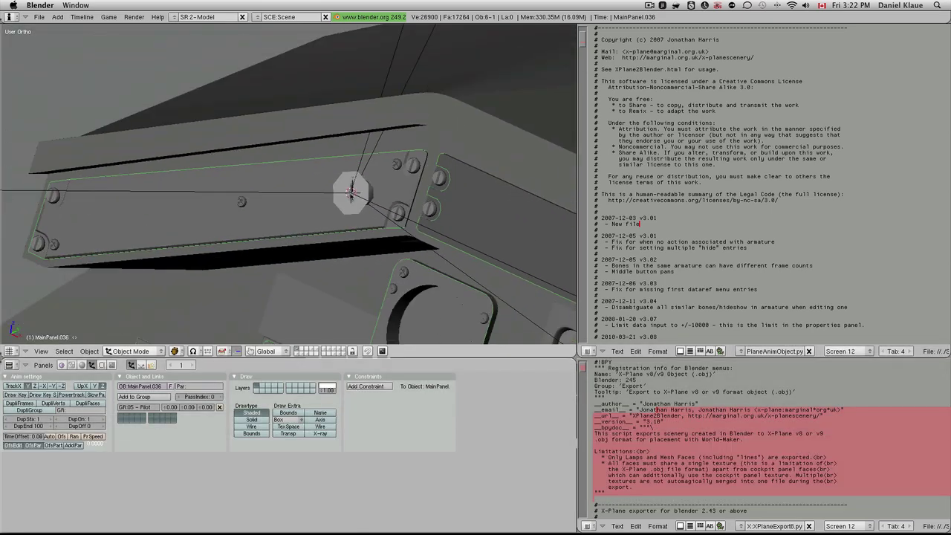
scroll(338, 247, "down", 6)
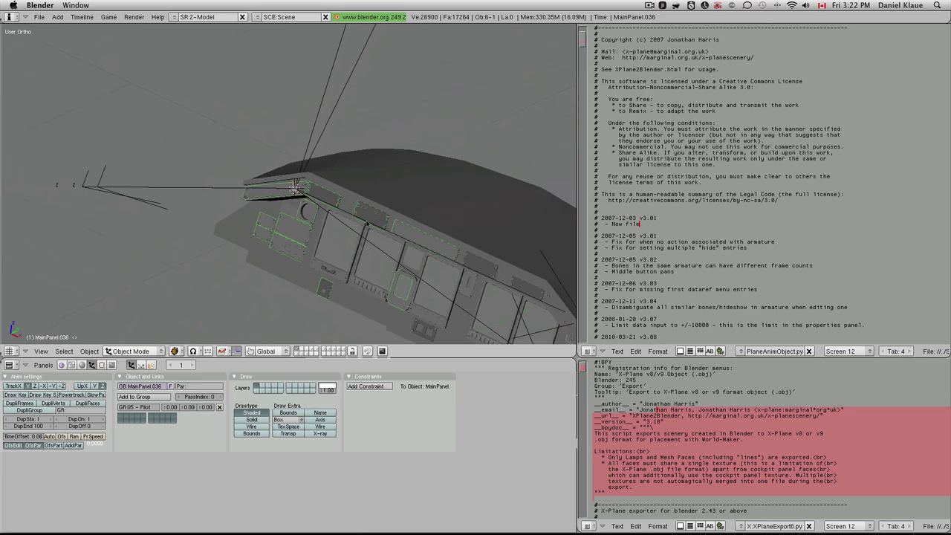
scroll(338, 204, "up", 6)
mouse_move(303, 193)
middle_mouse_down()
mouse_move(327, 197)
mouse_move(325, 212)
mouse_move(307, 189)
middle_mouse_up()
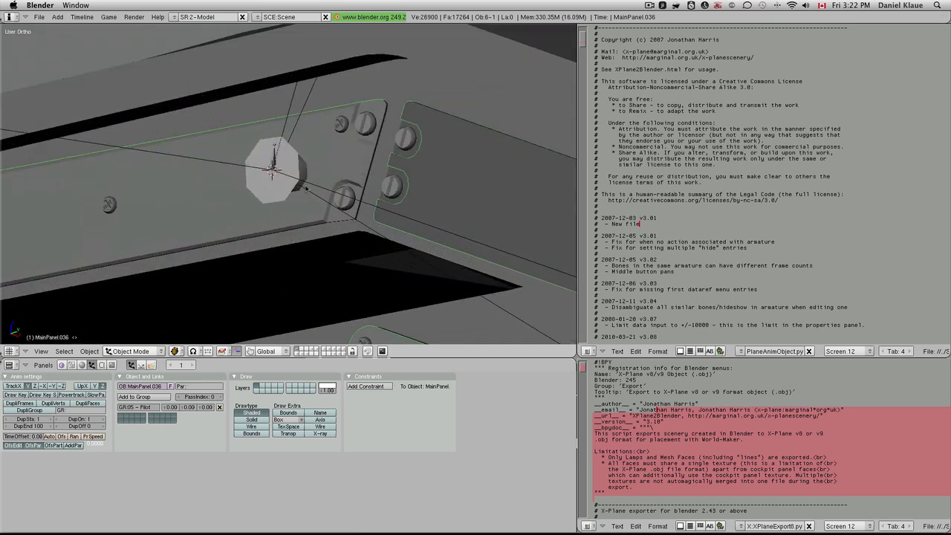